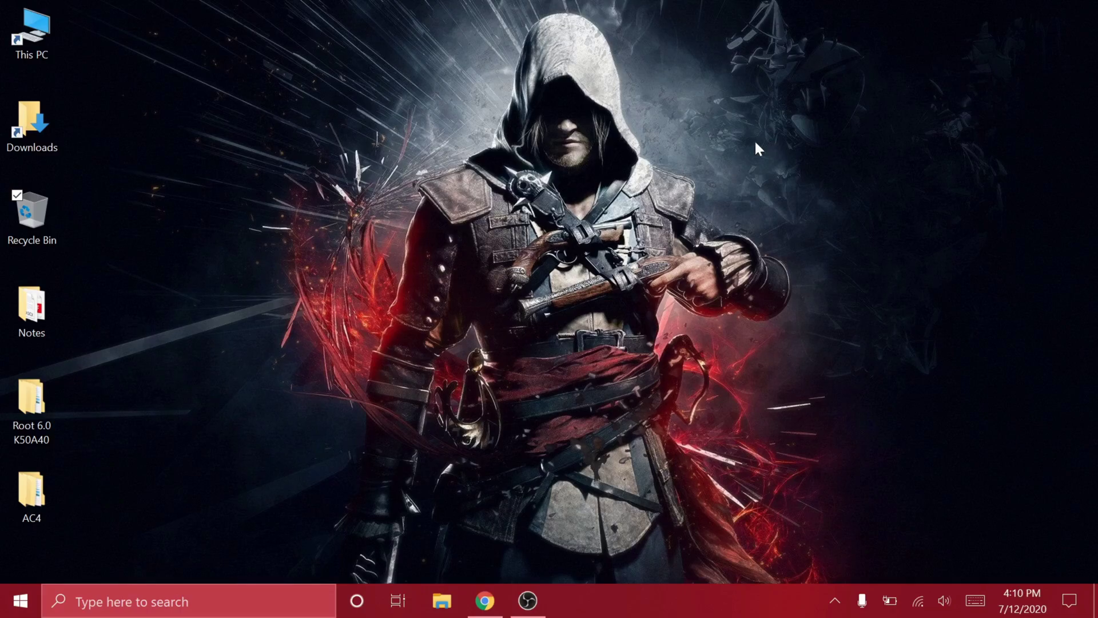
Return to the Windows on Raspberry site in Chrome and open its Downloads page.
click(485, 598)
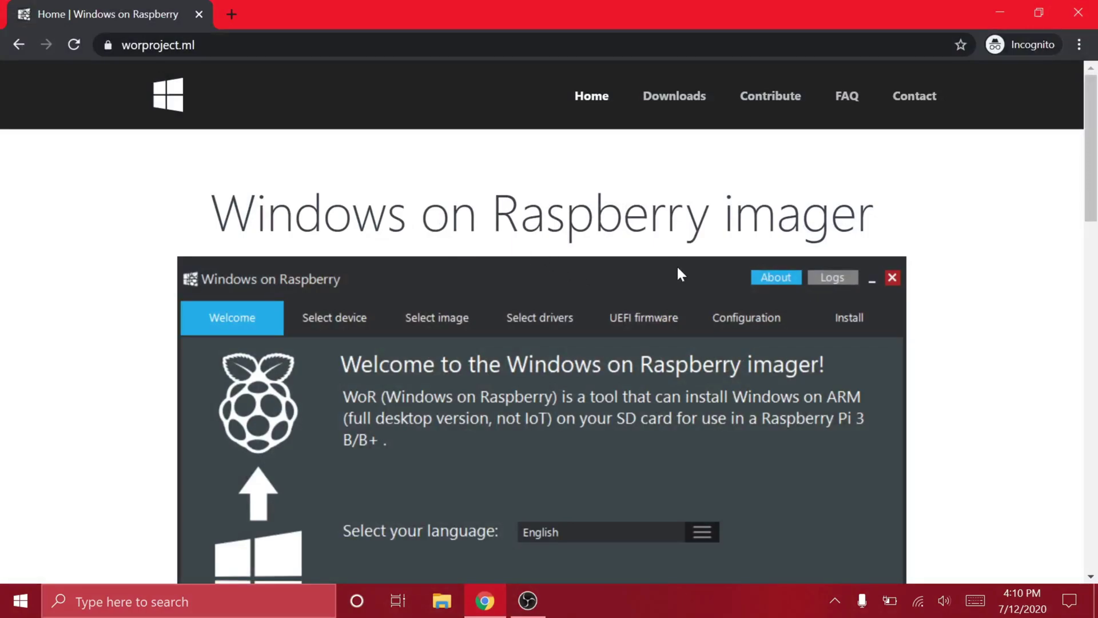
scroll(676, 264, down, 10)
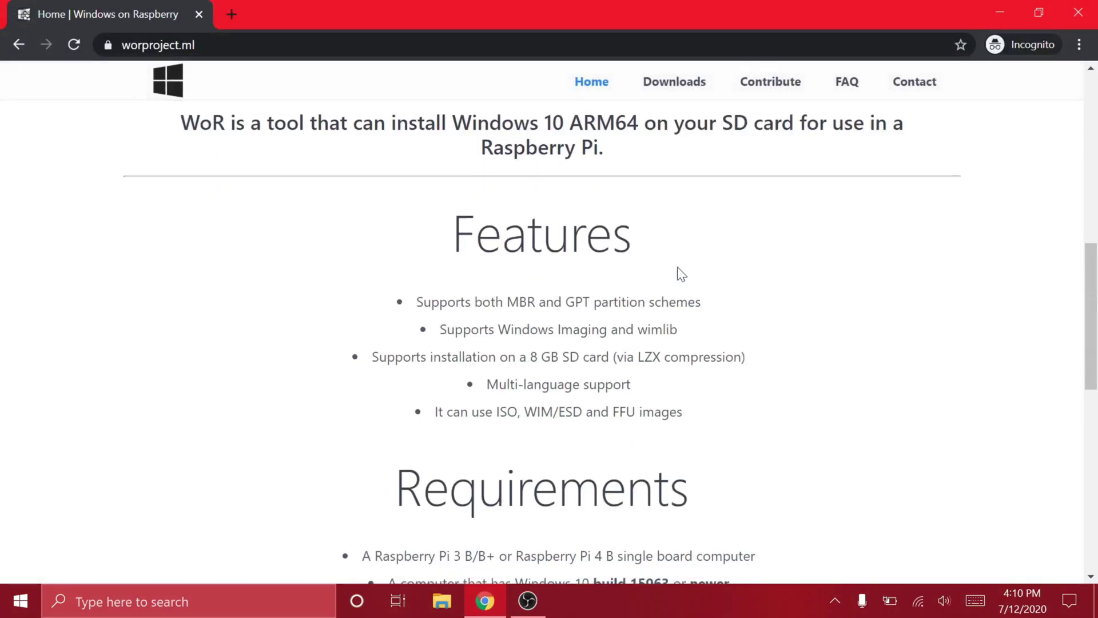
scroll(676, 264, up, 10)
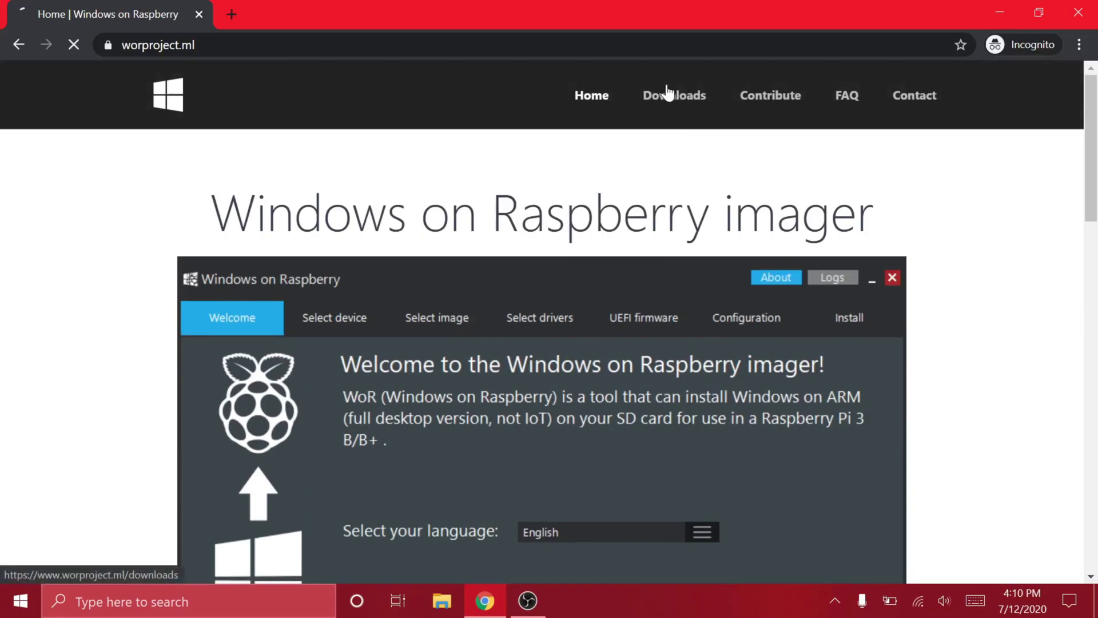
click(668, 93)
scroll(622, 307, down, 4)
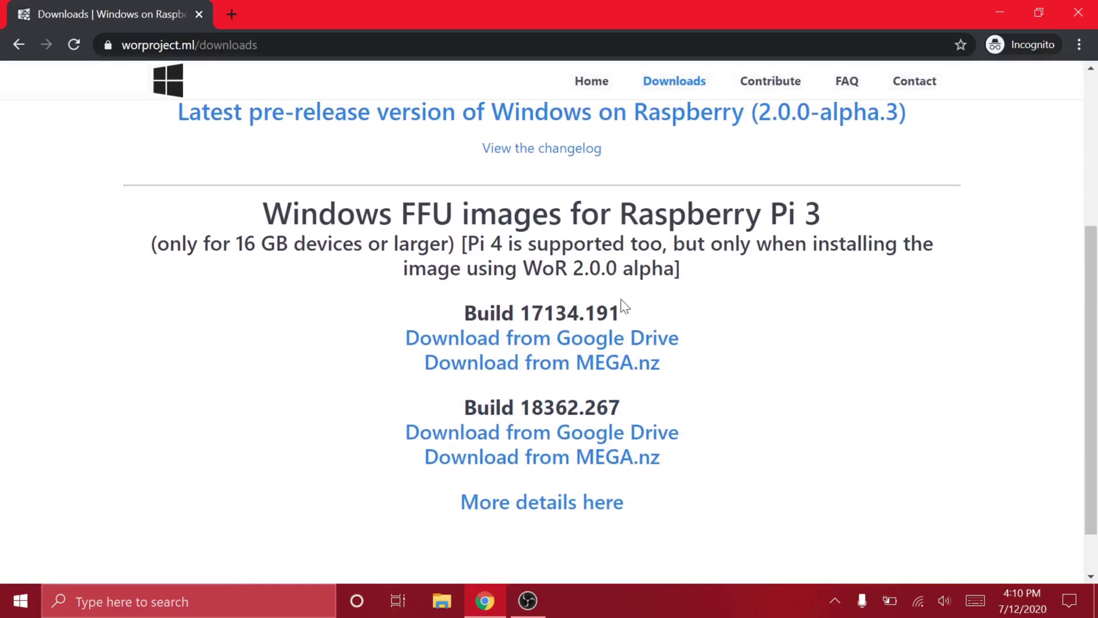
Highlight the Windows FFU images heading and the Build 17134.191 label.
drag(262, 212, 548, 215)
click(315, 337)
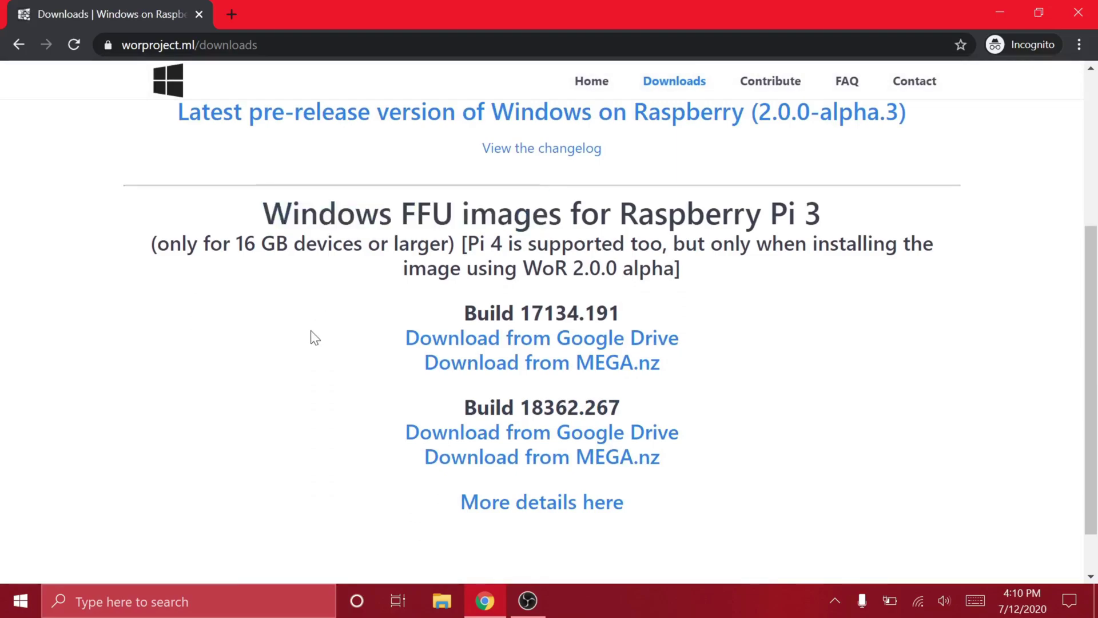
drag(463, 313, 608, 313)
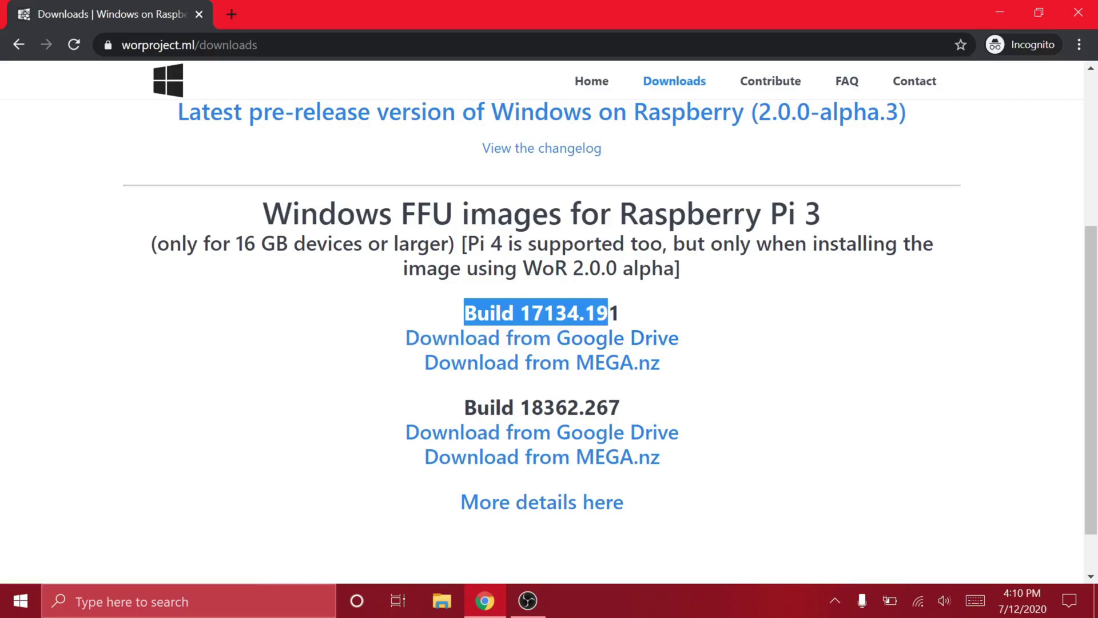
click(728, 308)
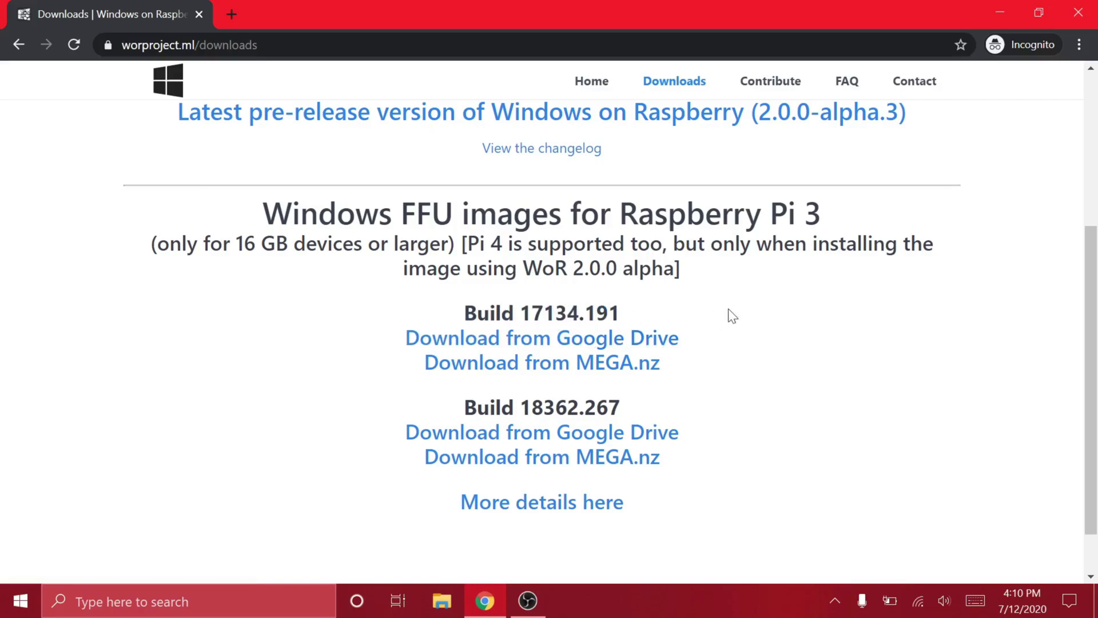
Download the Build 17134.191 image from Google Drive despite the virus-scan warning.
click(640, 338)
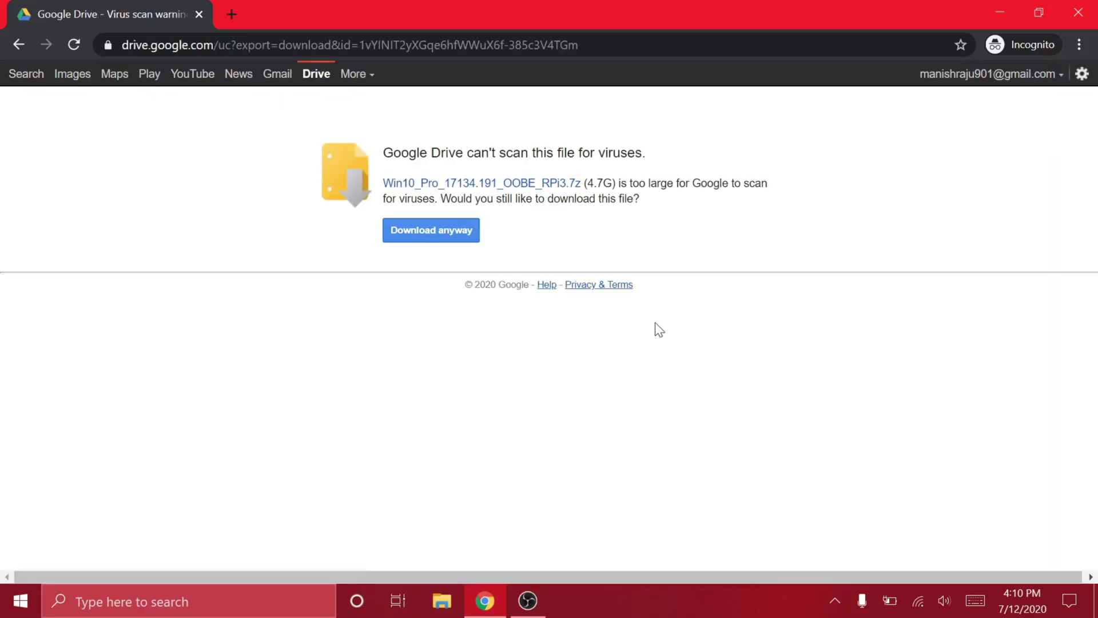
click(453, 238)
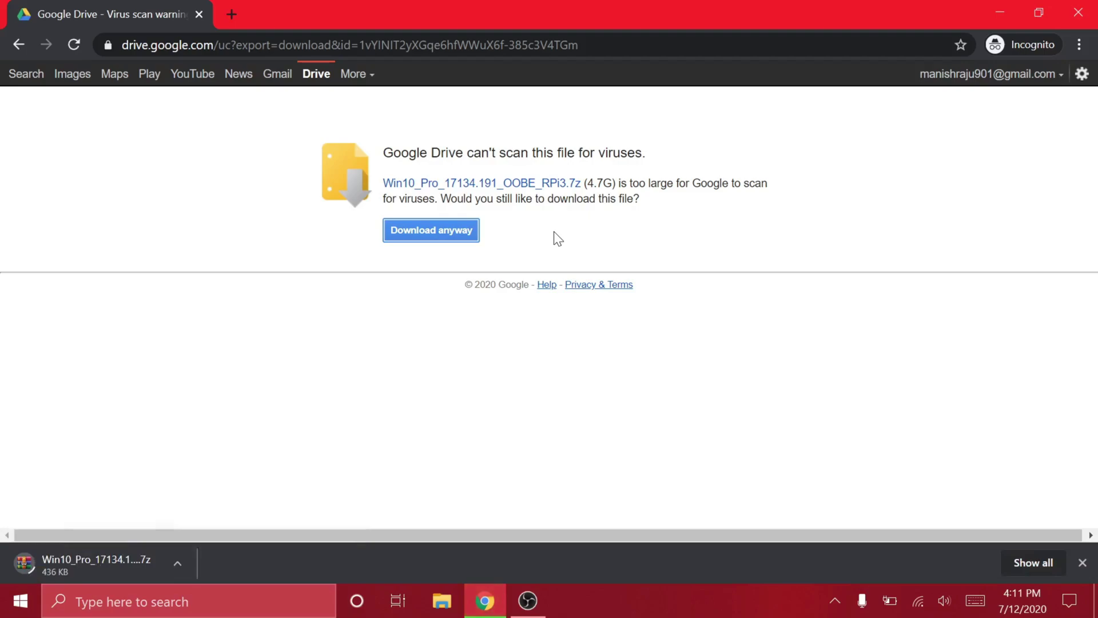
click(20, 45)
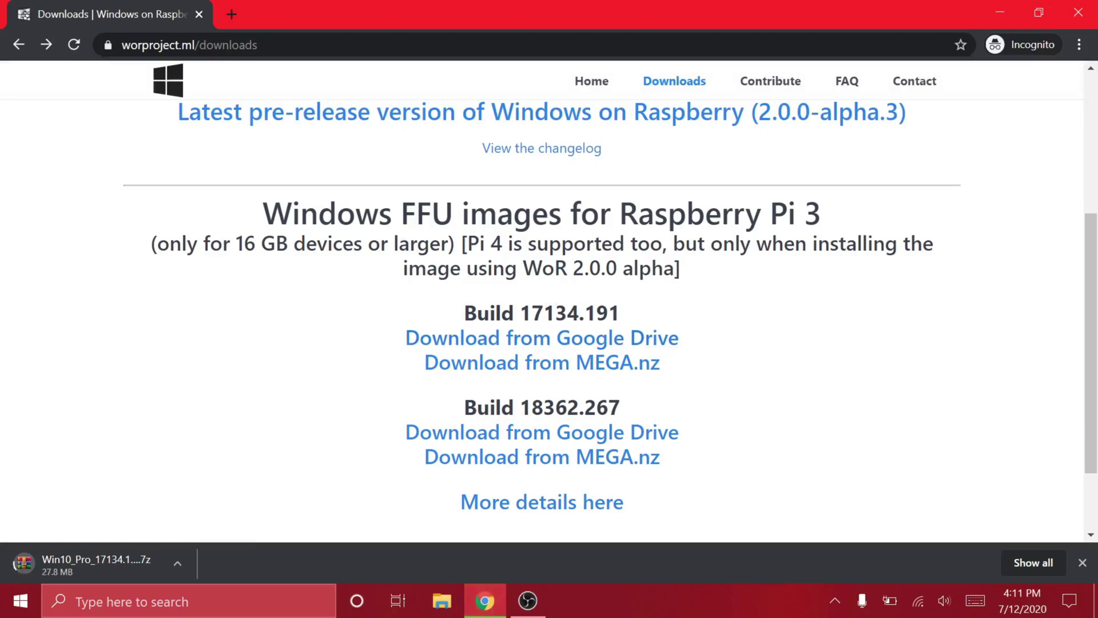
Download WoR_Release1.5.2.zip from the latest stable link, then show Chrome's downloads list.
scroll(248, 110, up, 3)
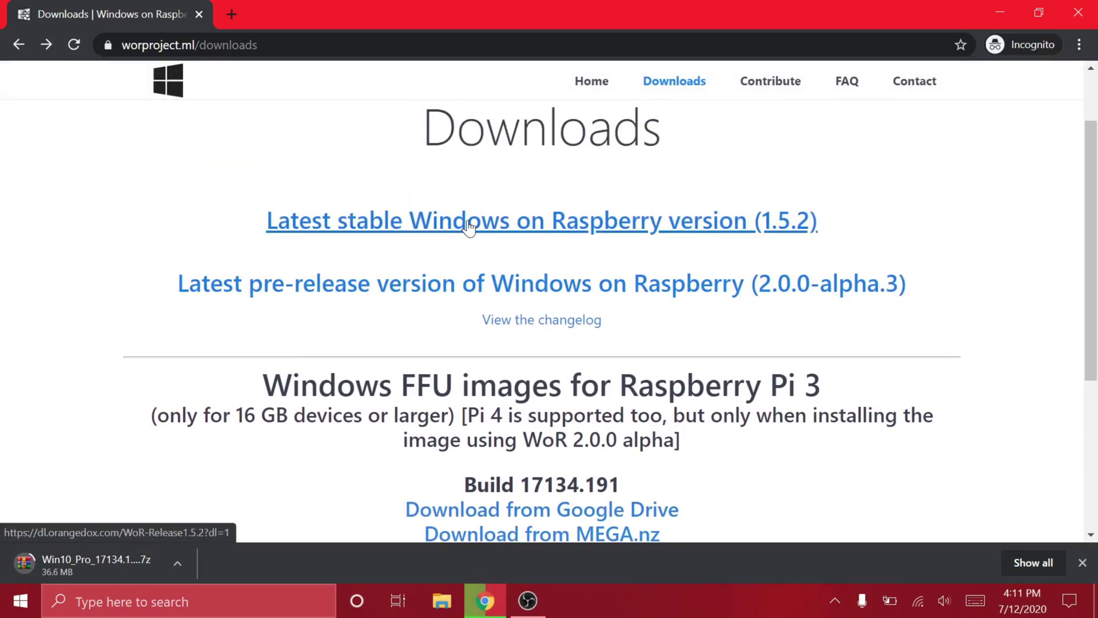
drag(267, 219, 824, 220)
click(867, 216)
click(588, 220)
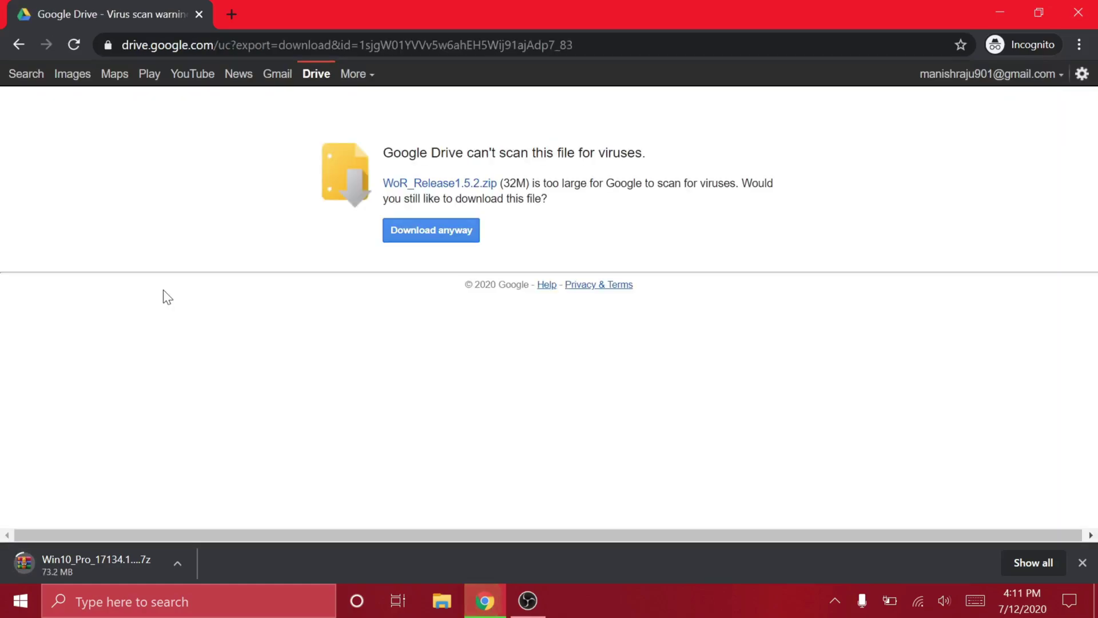
click(427, 234)
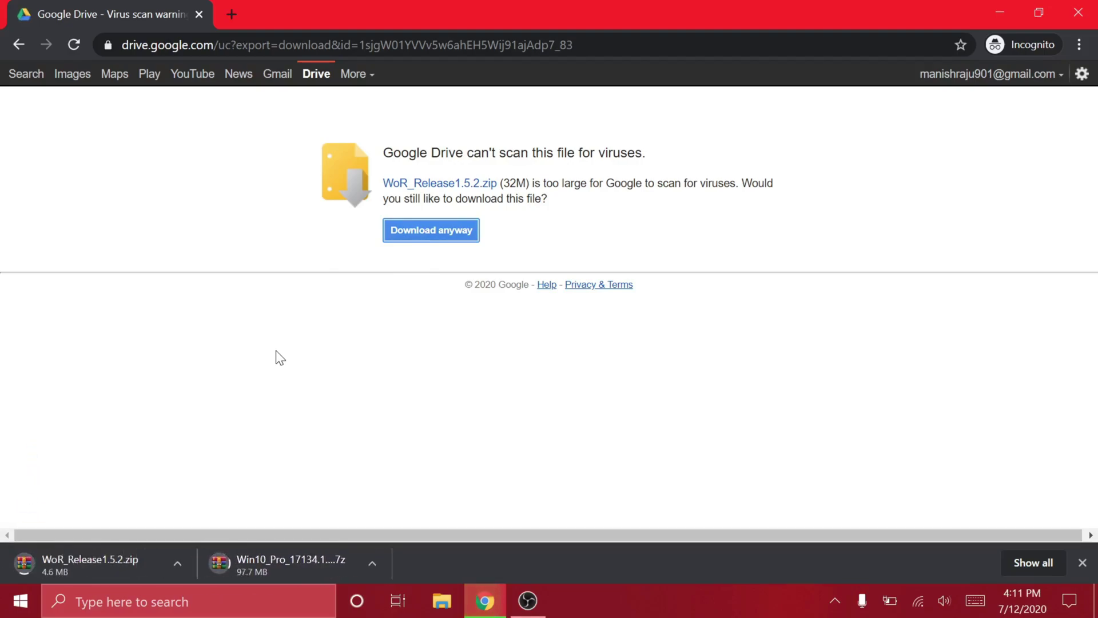
key(ctrl+j)
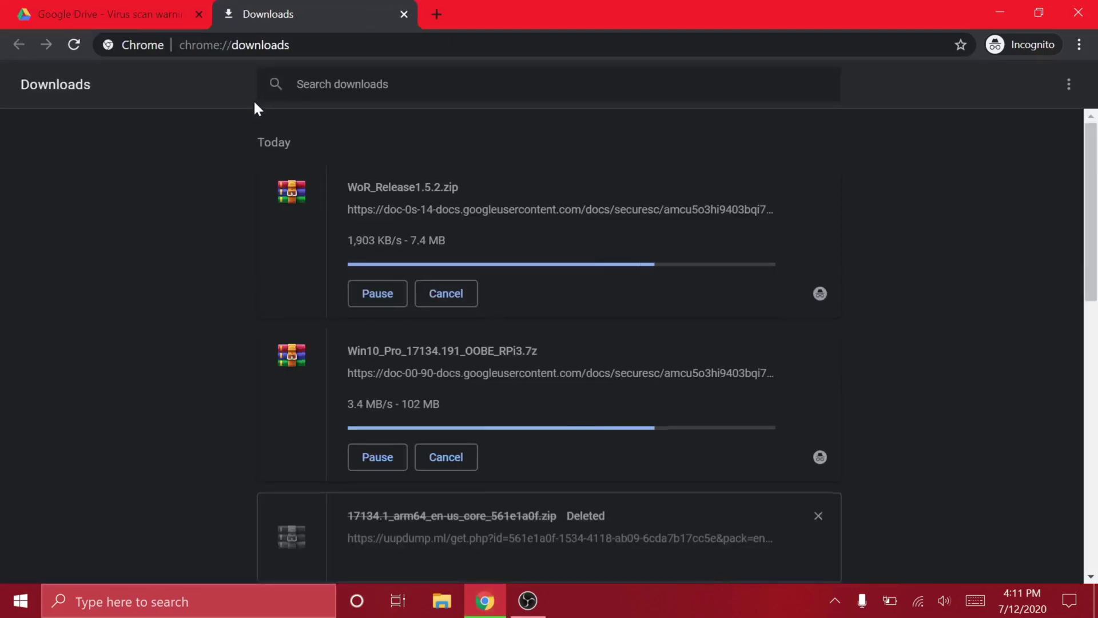
Close the Google Drive warning tab and wait for both downloads to complete.
click(199, 14)
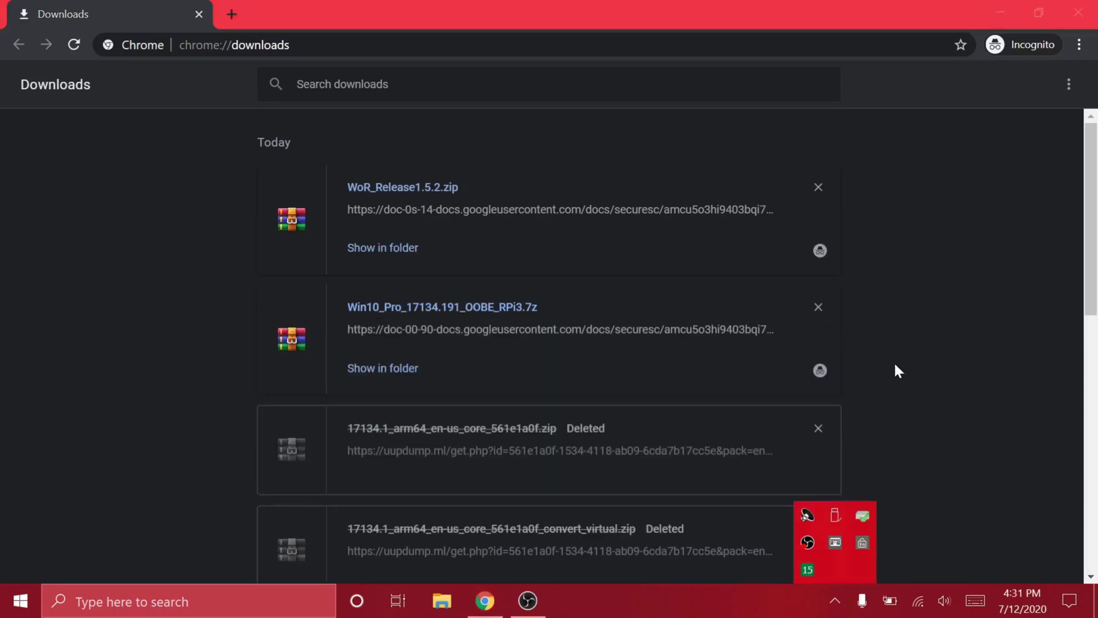
click(895, 364)
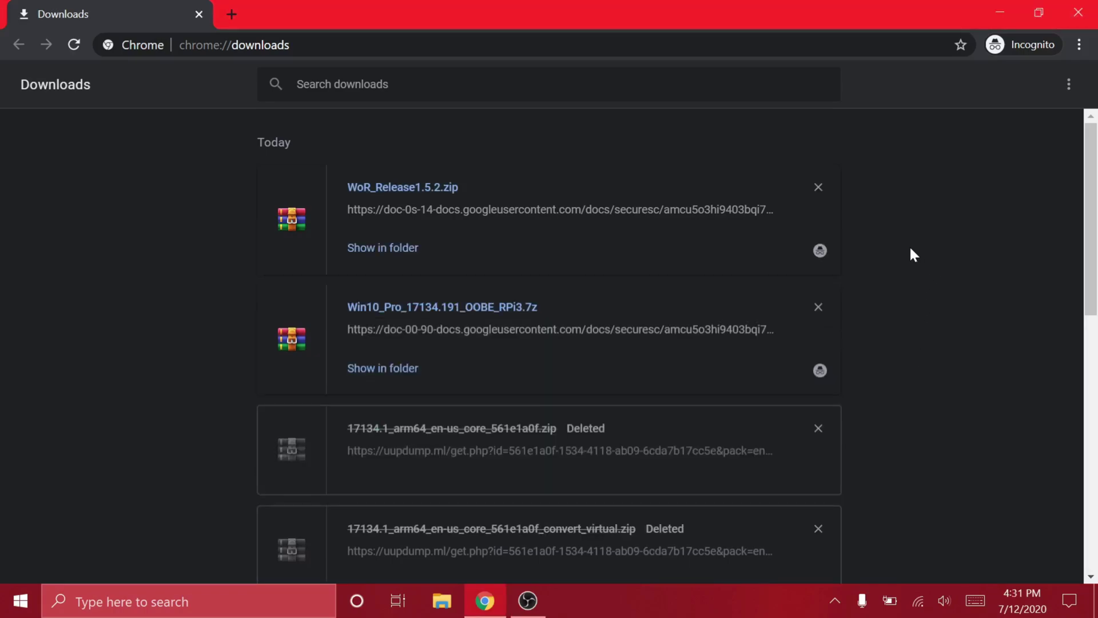
Refresh the desktop and extract WoR_Release1.5.2.zip into a WoR_Release1.5.2 folder.
click(999, 13)
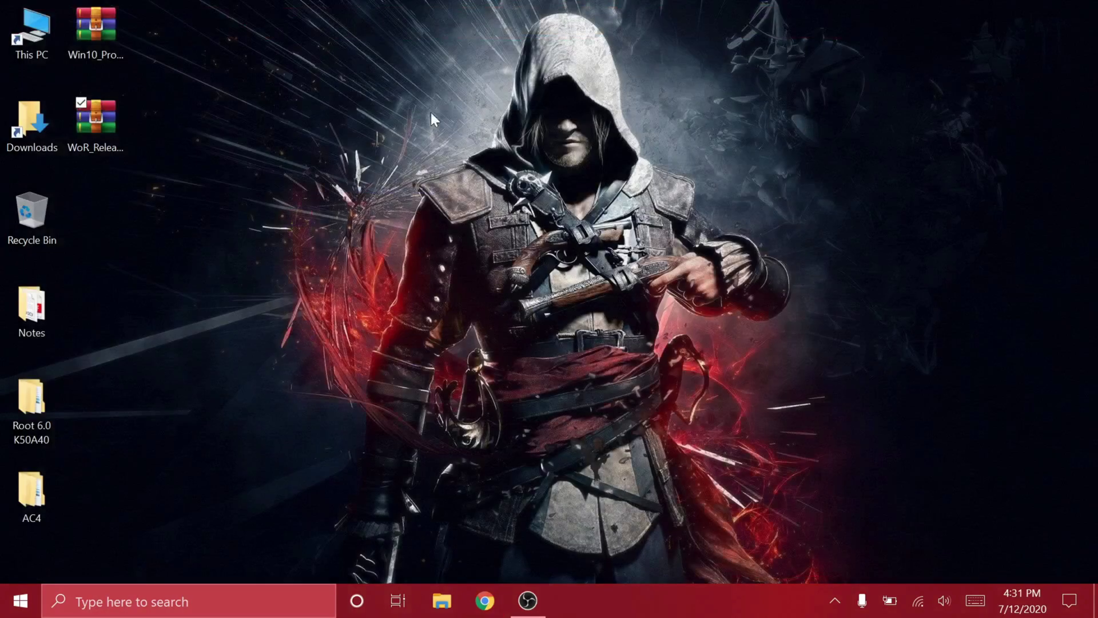
right_click(359, 112)
click(307, 154)
drag(204, 3, 199, 55)
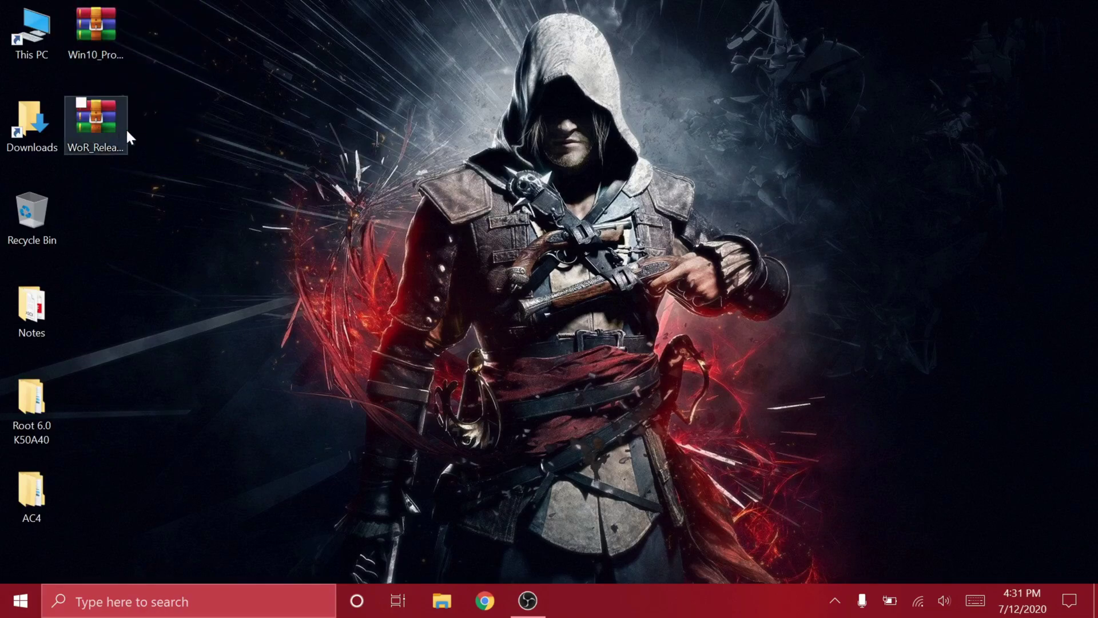
right_click(102, 133)
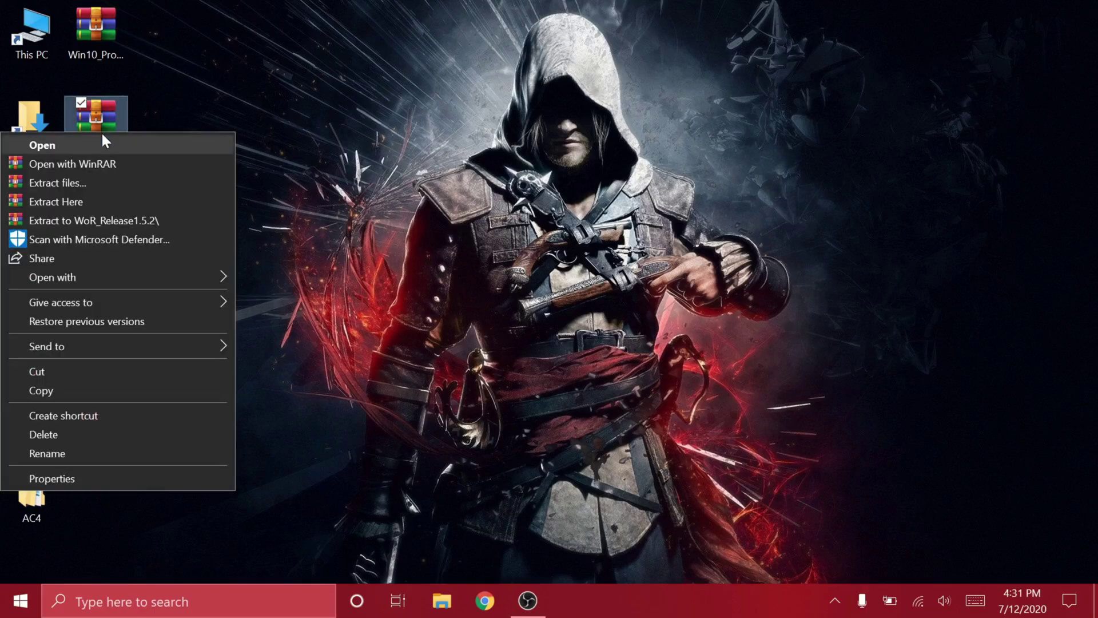
click(132, 220)
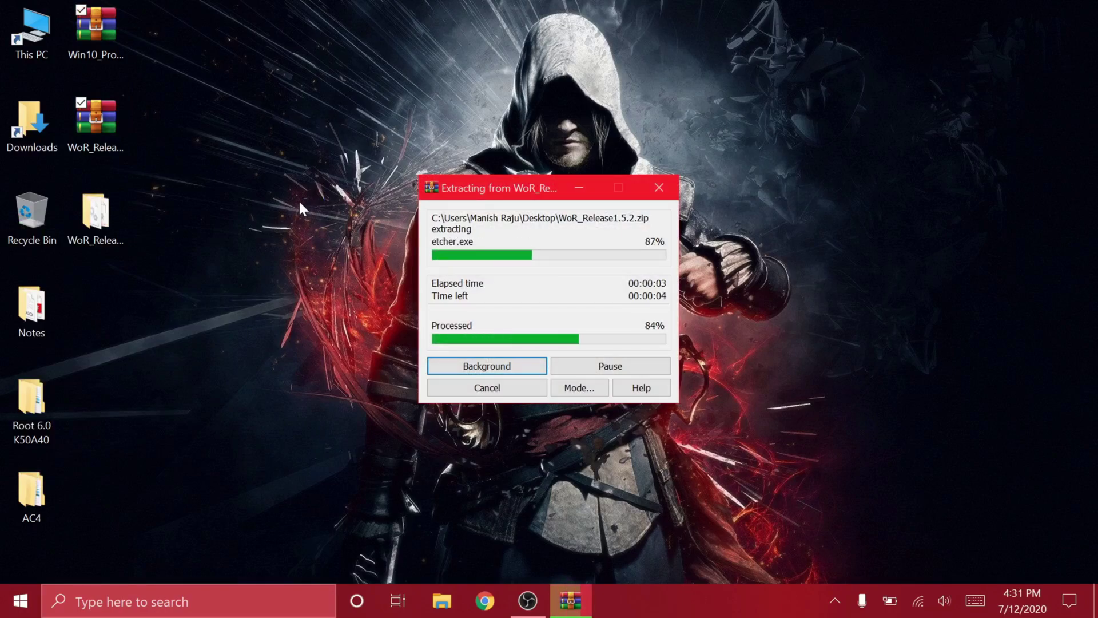
Extract Win10_Pro_17134.191_OOBE_RPi3.7z into a Win10_Pro_17134.191_OOBE_RPi3 desktop folder.
right_click(114, 28)
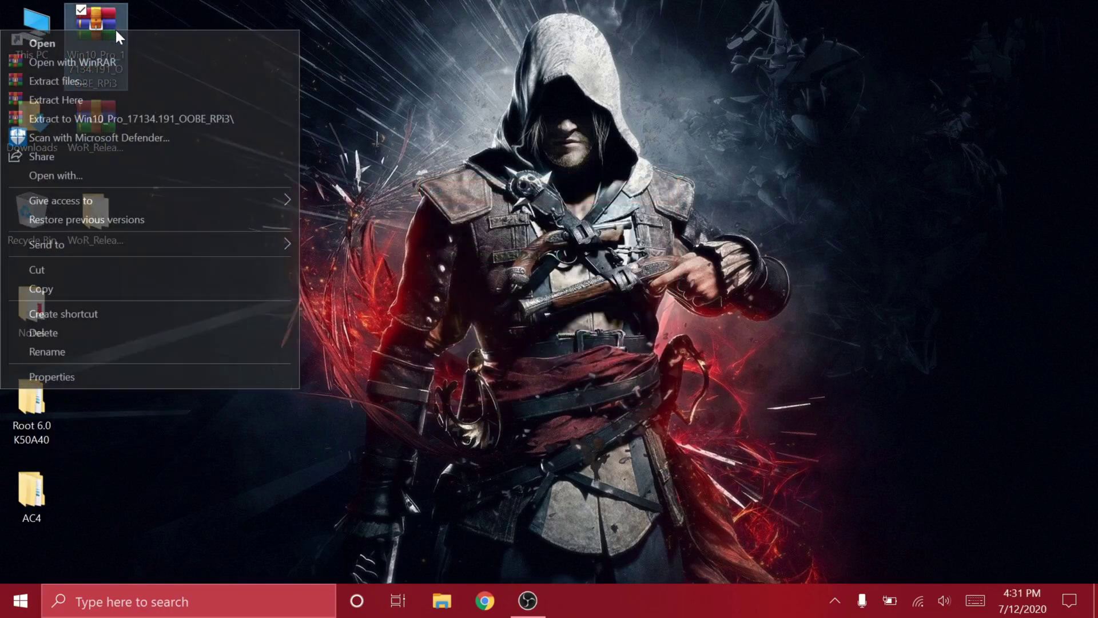
click(99, 118)
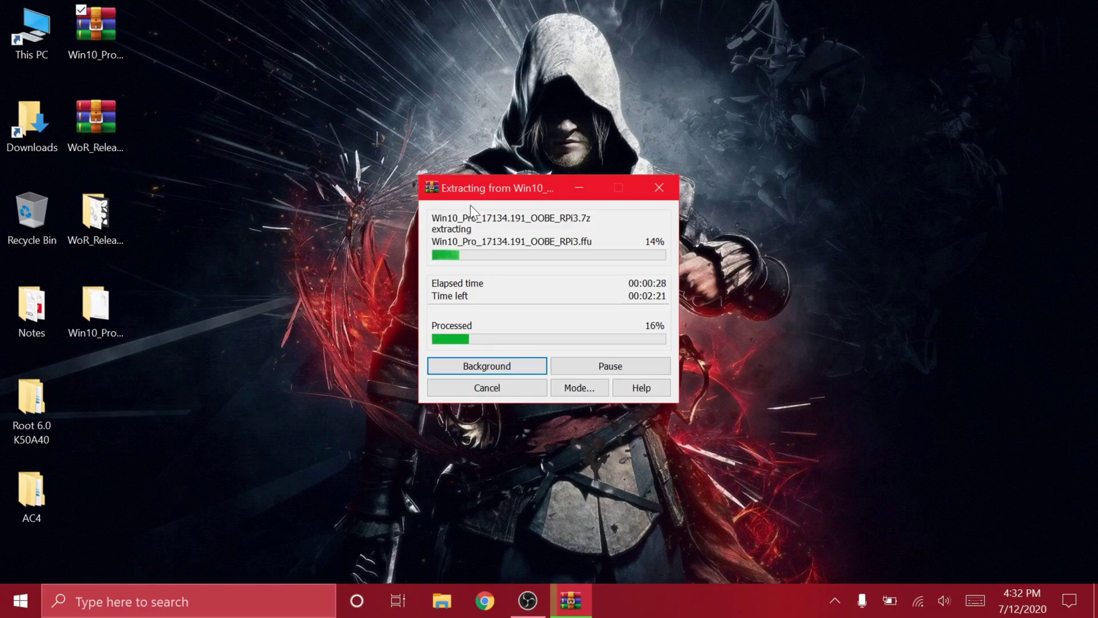
click(96, 35)
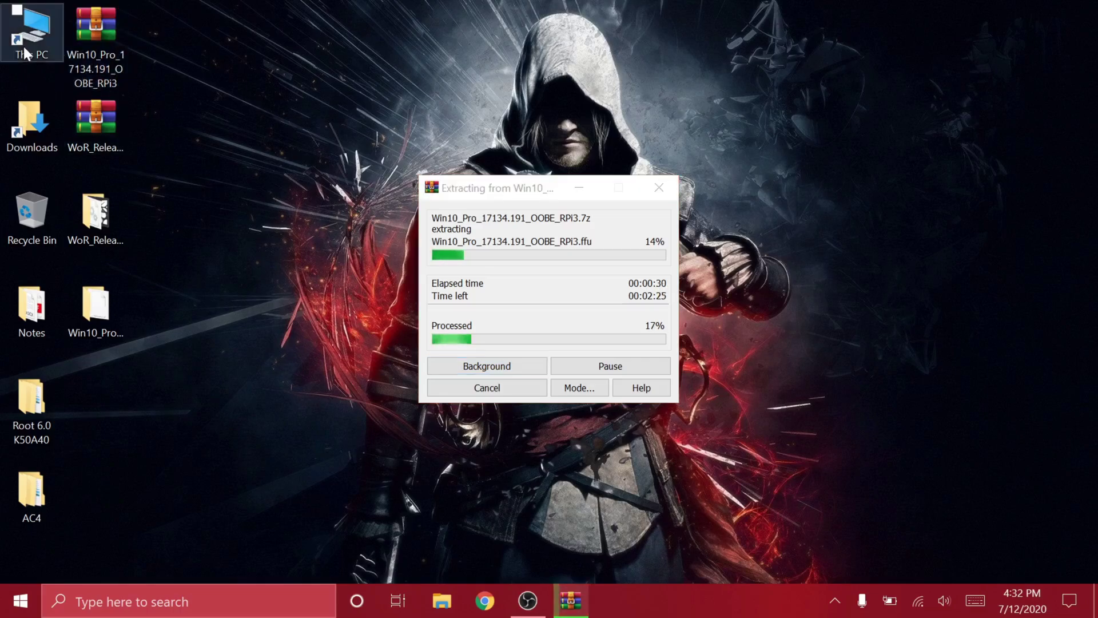
Open the SD card drive from This PC, acknowledge Format Complete, and close the Format window.
click(24, 50)
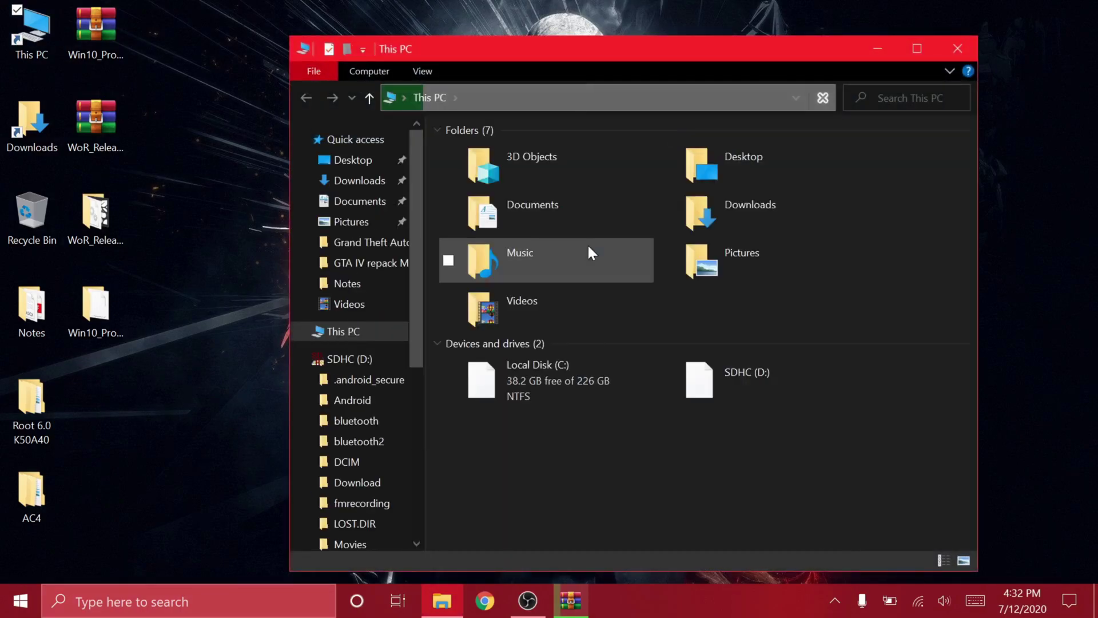
double_click(781, 373)
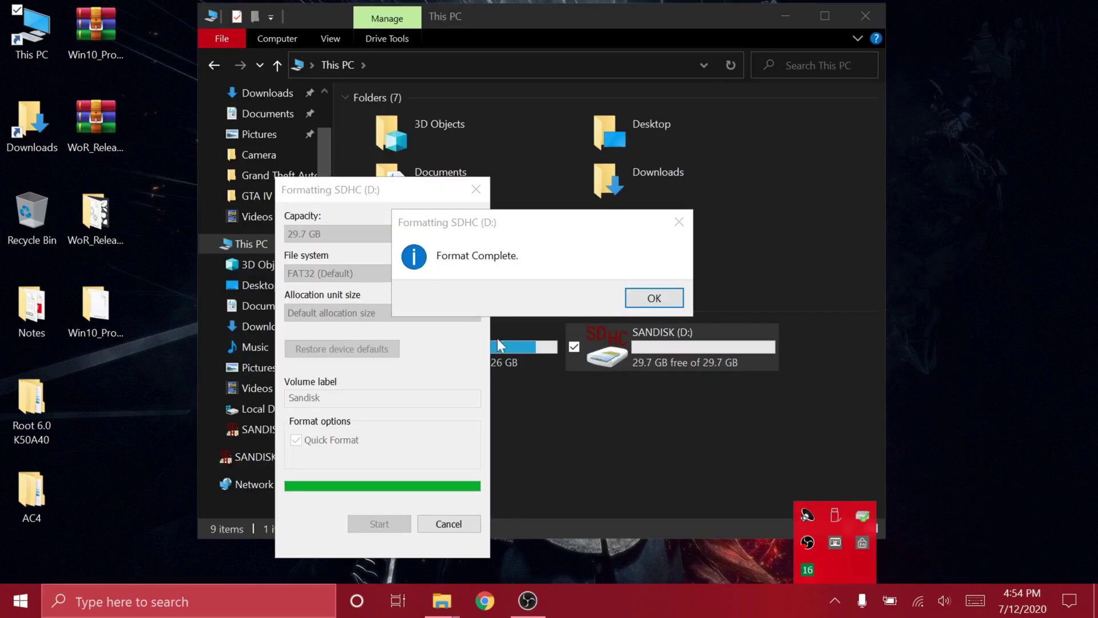
click(544, 268)
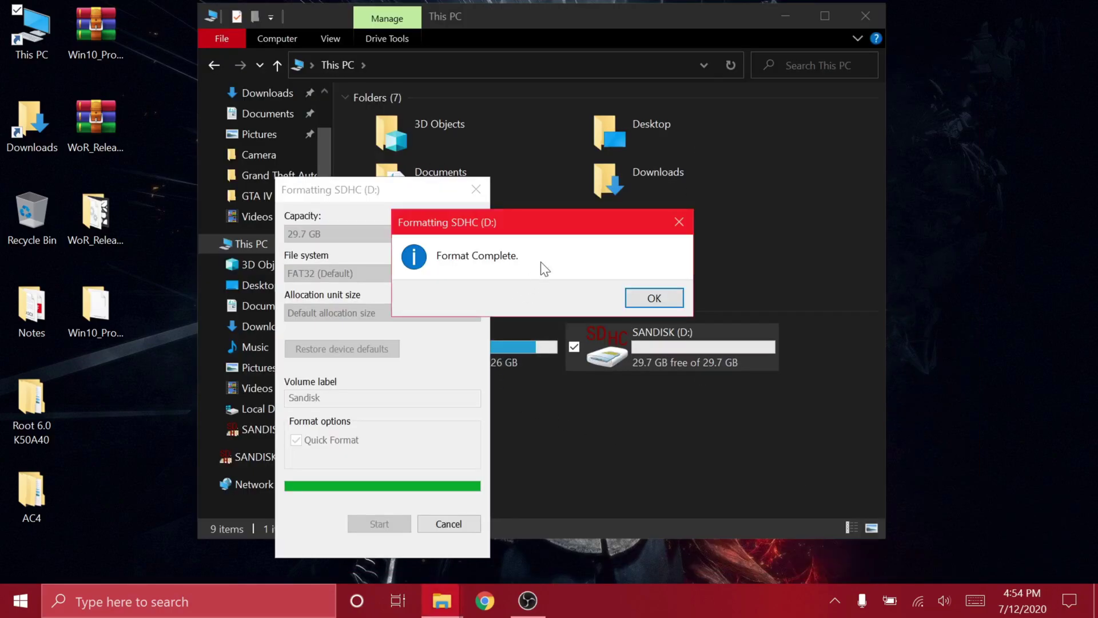
click(654, 298)
click(458, 525)
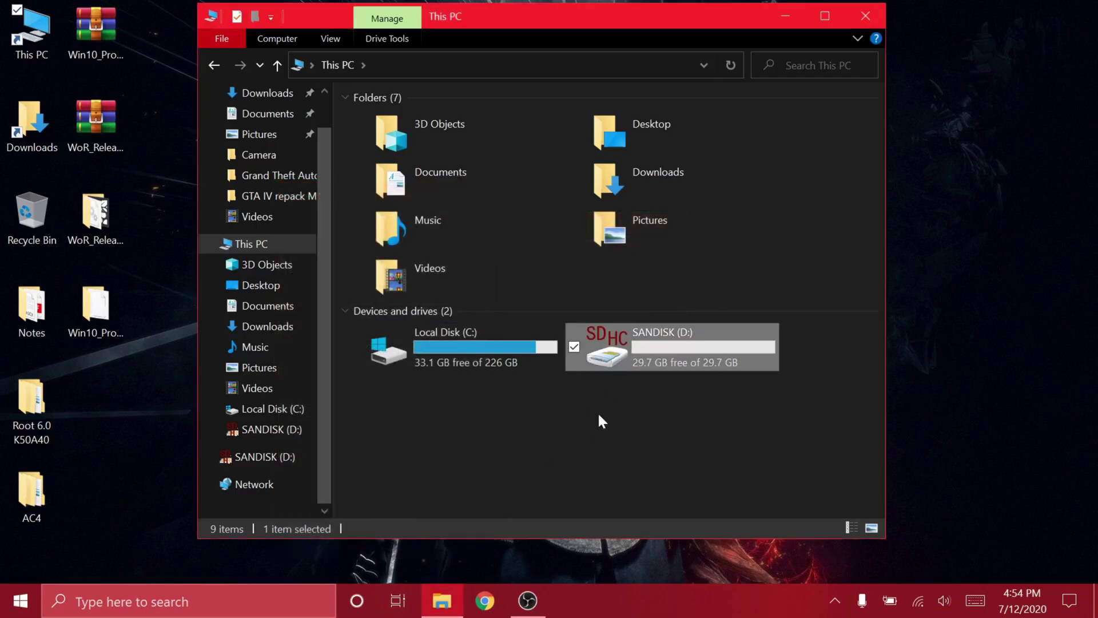
Check the .ffu file in Win10_Pro, then run WoR from WoR_Release1.5.2 as administrator.
click(860, 14)
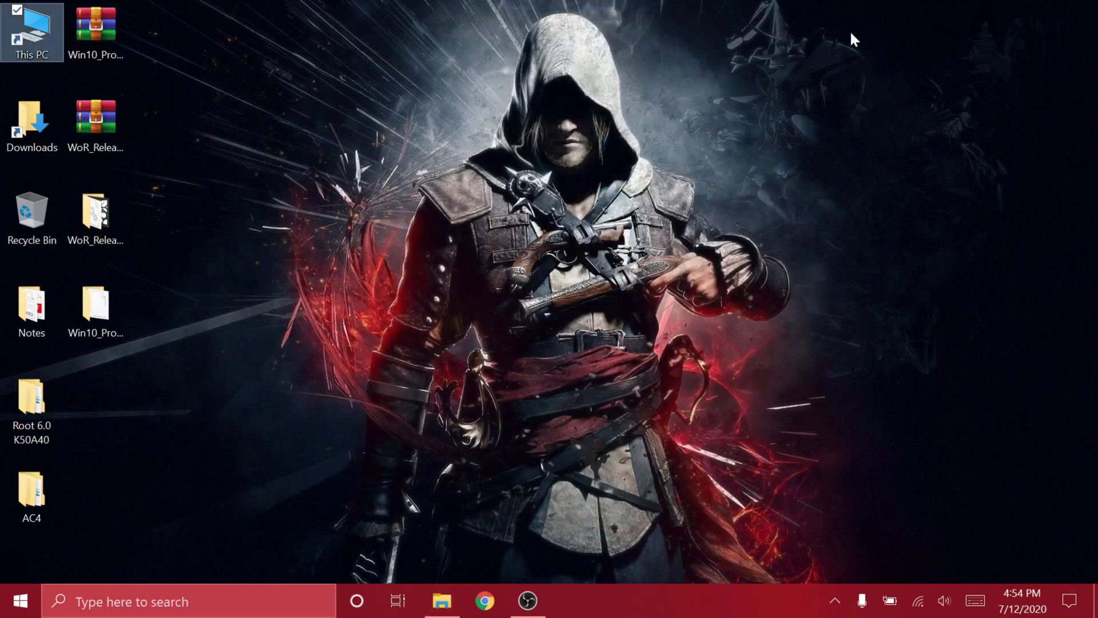
double_click(83, 304)
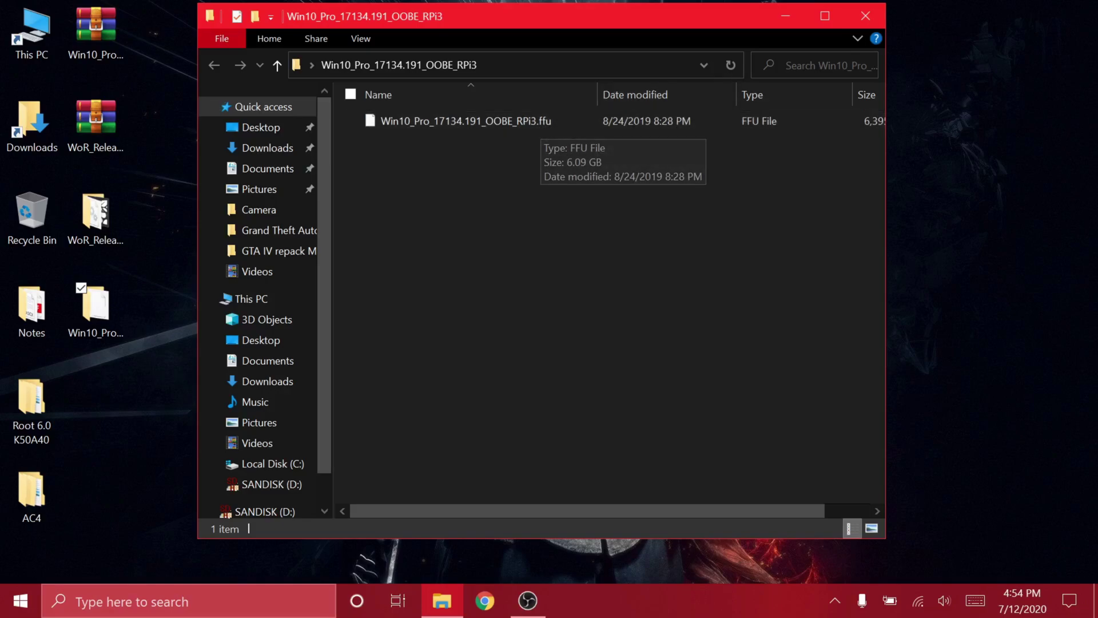
click(872, 20)
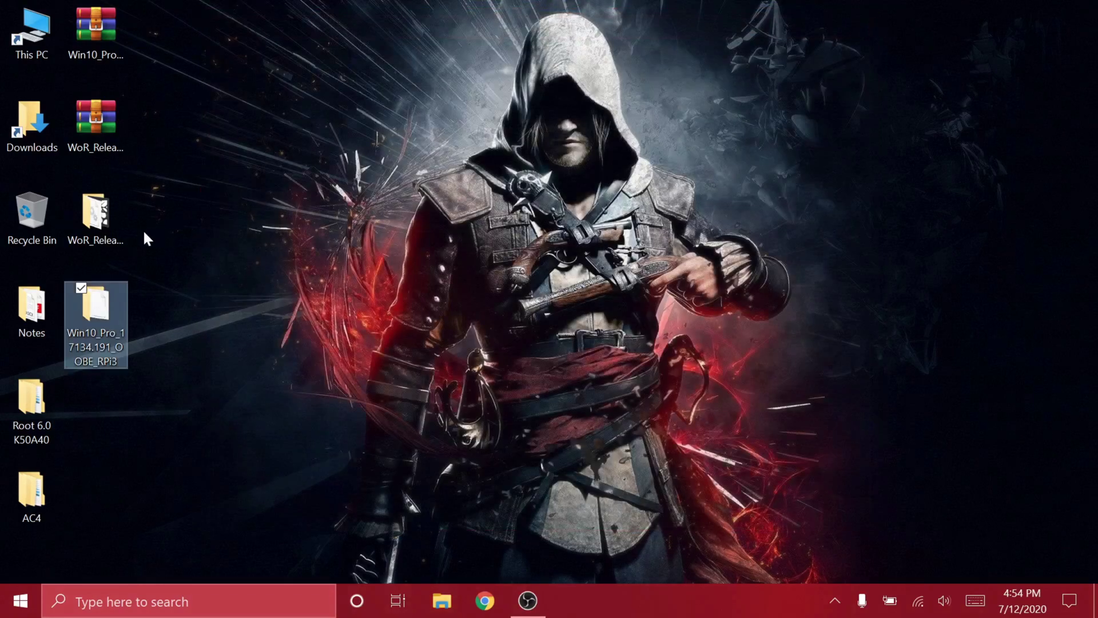
double_click(104, 229)
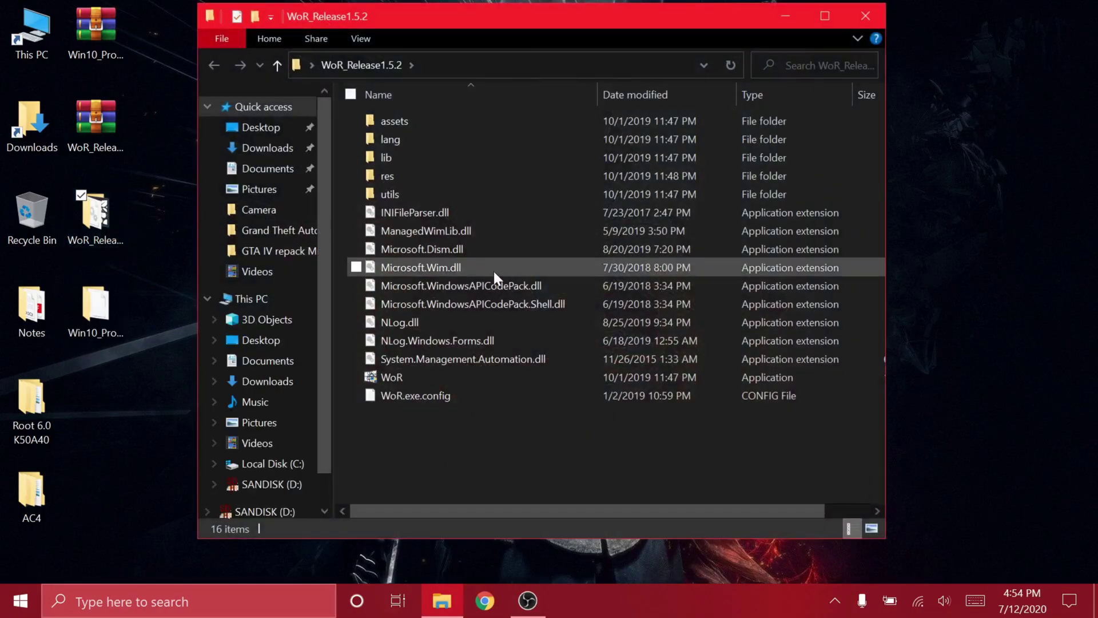
right_click(386, 378)
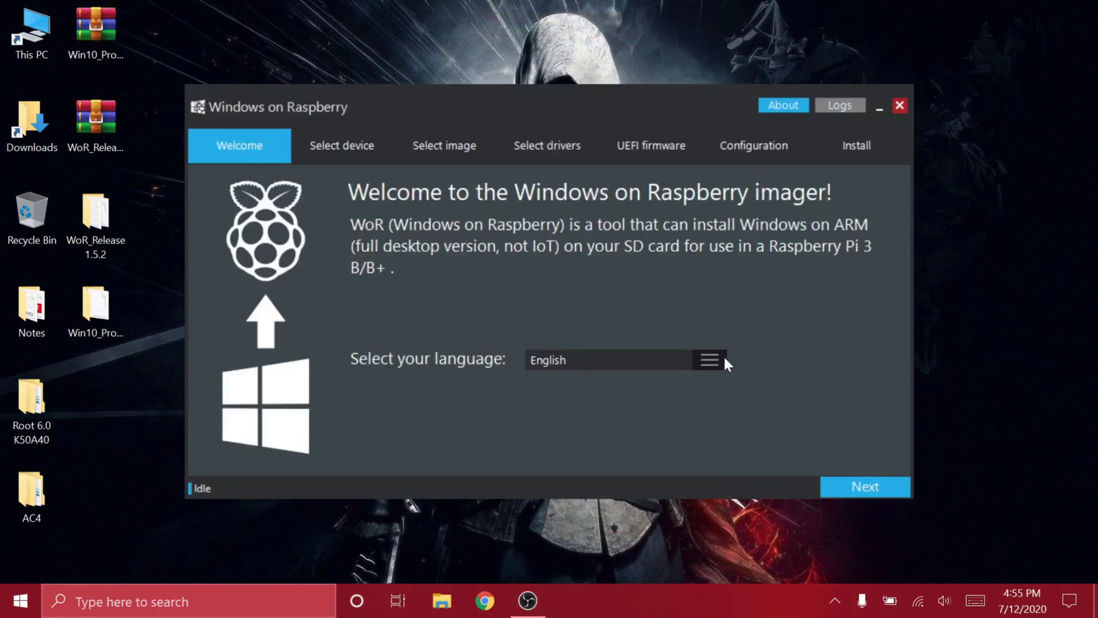
Keep English as the imager's interface language and continue.
click(724, 358)
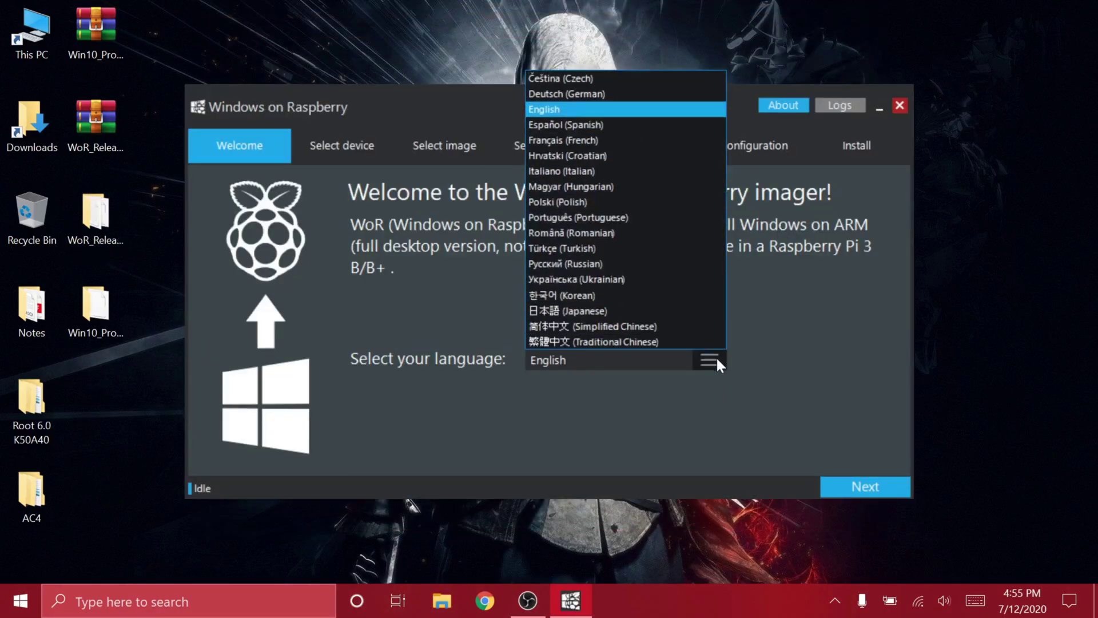
click(573, 106)
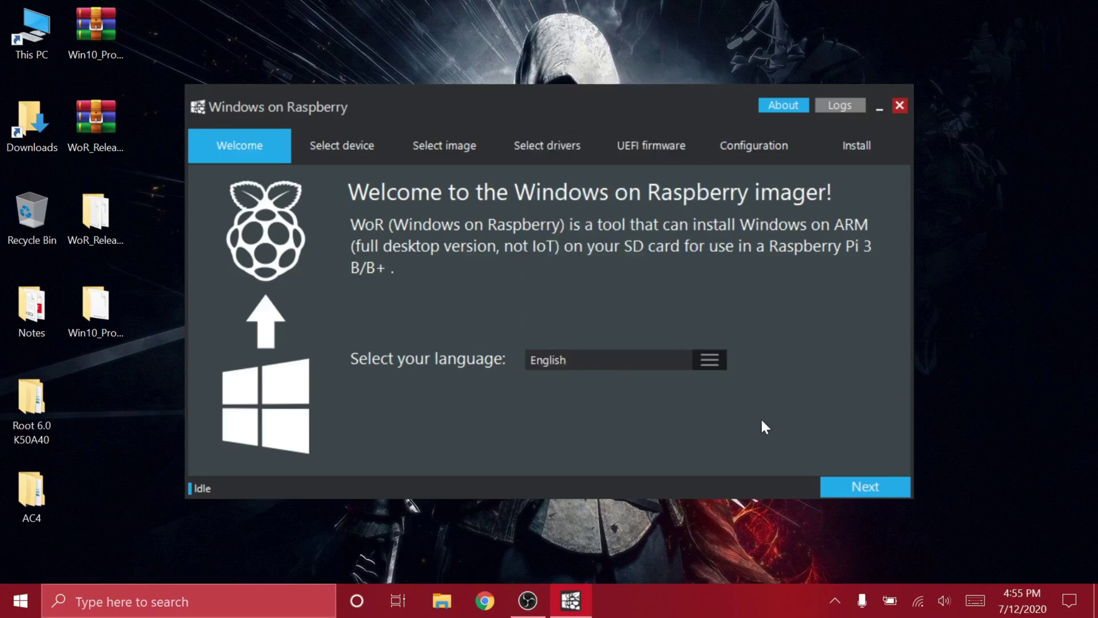
click(838, 486)
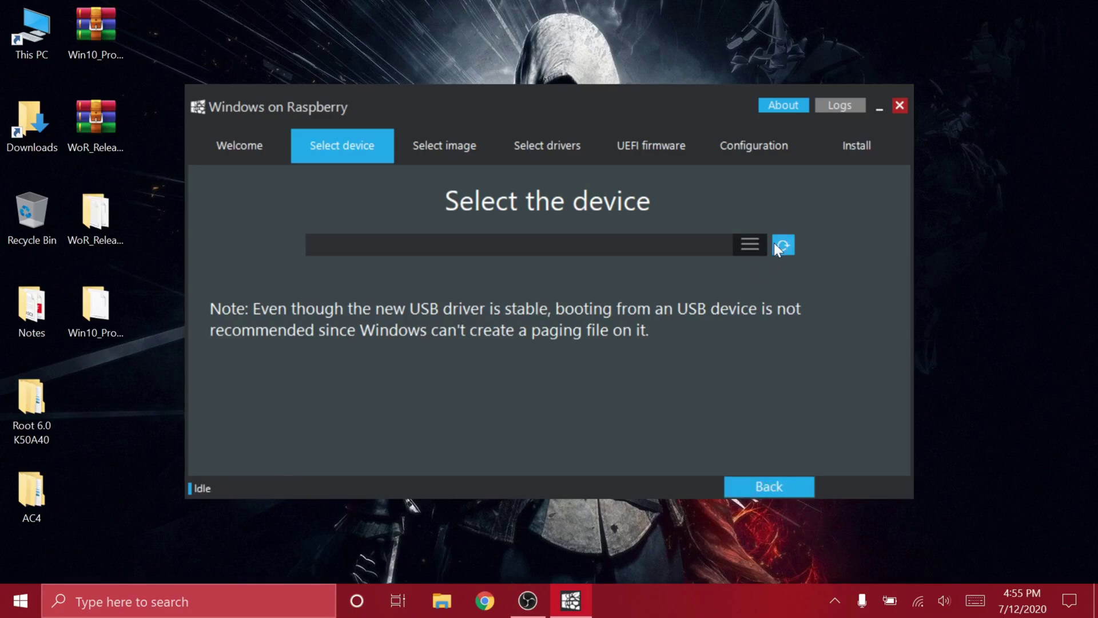
Choose Disk 1 – SDHC Card – 29 GB as the target device.
click(782, 245)
click(750, 245)
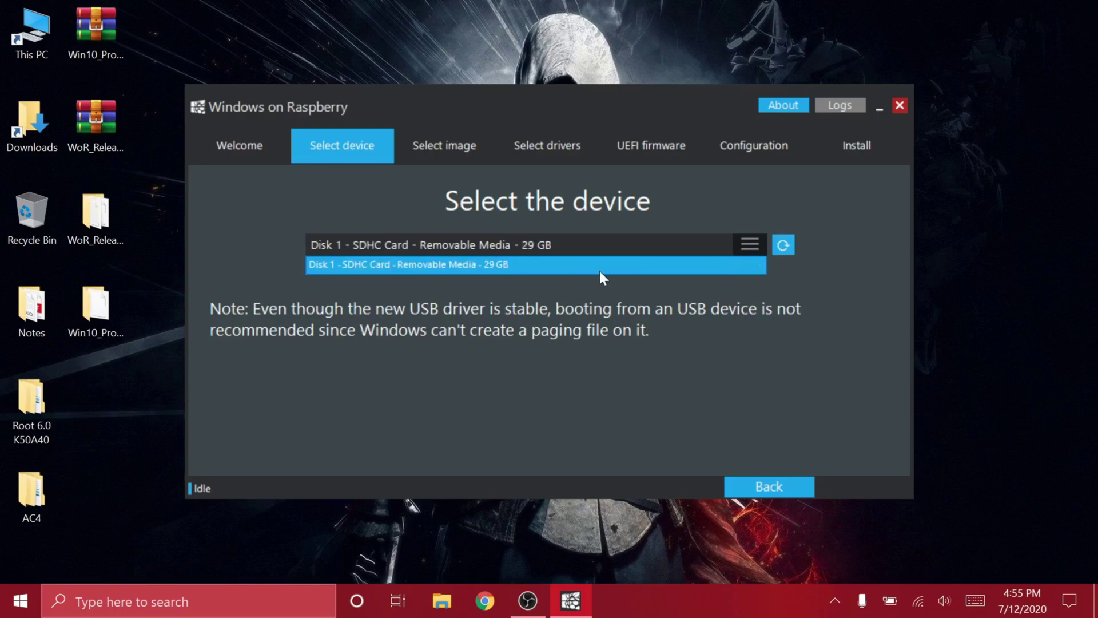
click(562, 264)
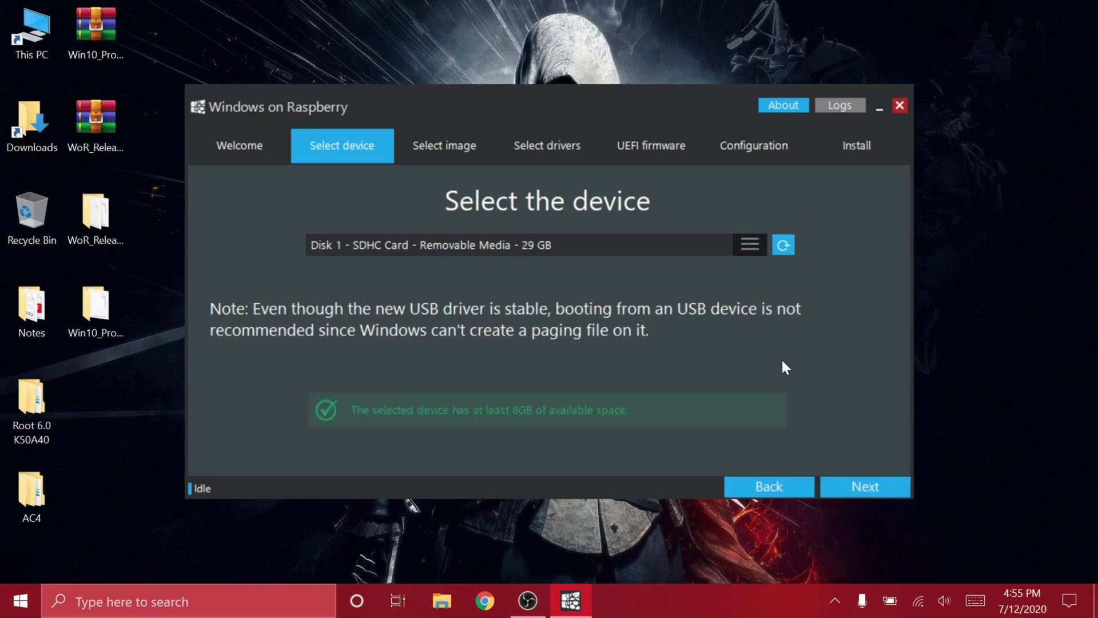
Load Win10_Pro_17134.191_OOBE_RPi3.ffu from the Desktop's Win10_Pro folder as the image.
click(864, 493)
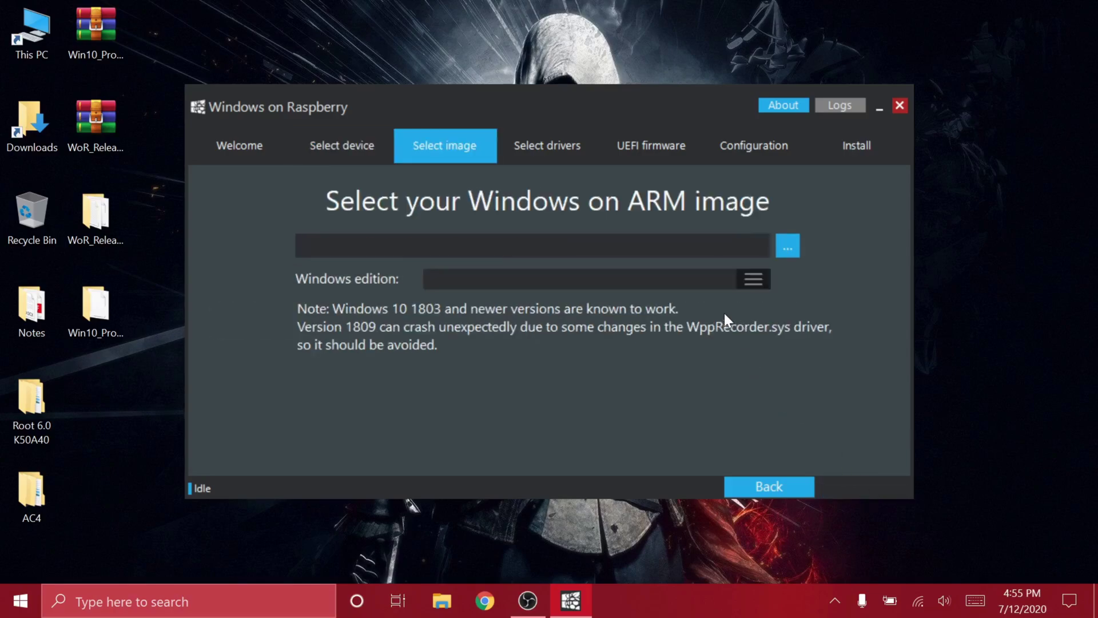
click(795, 246)
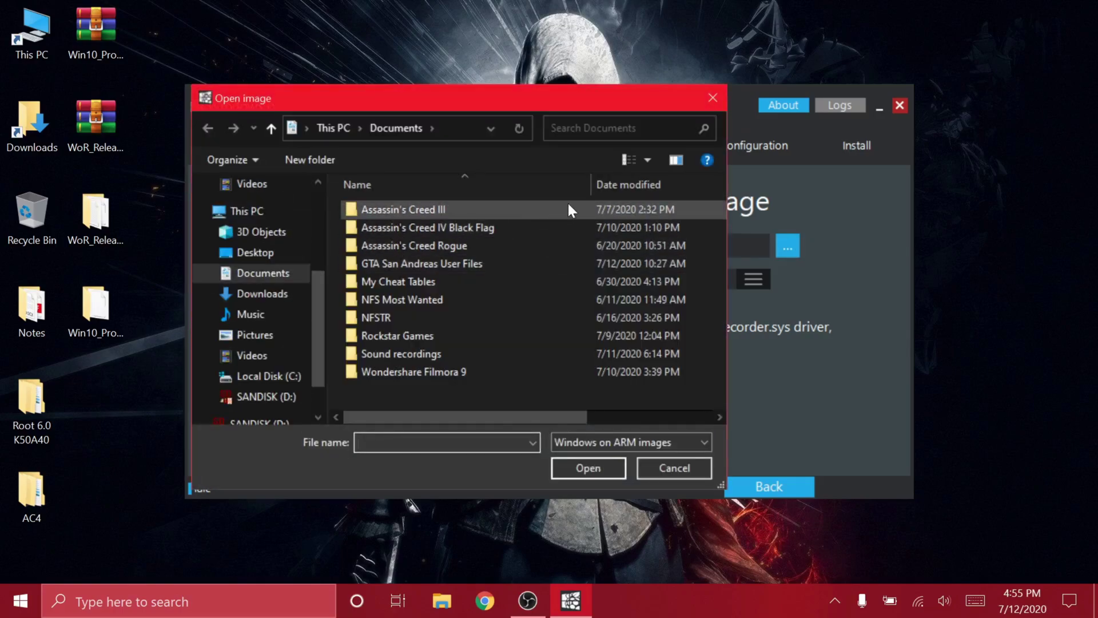
click(247, 254)
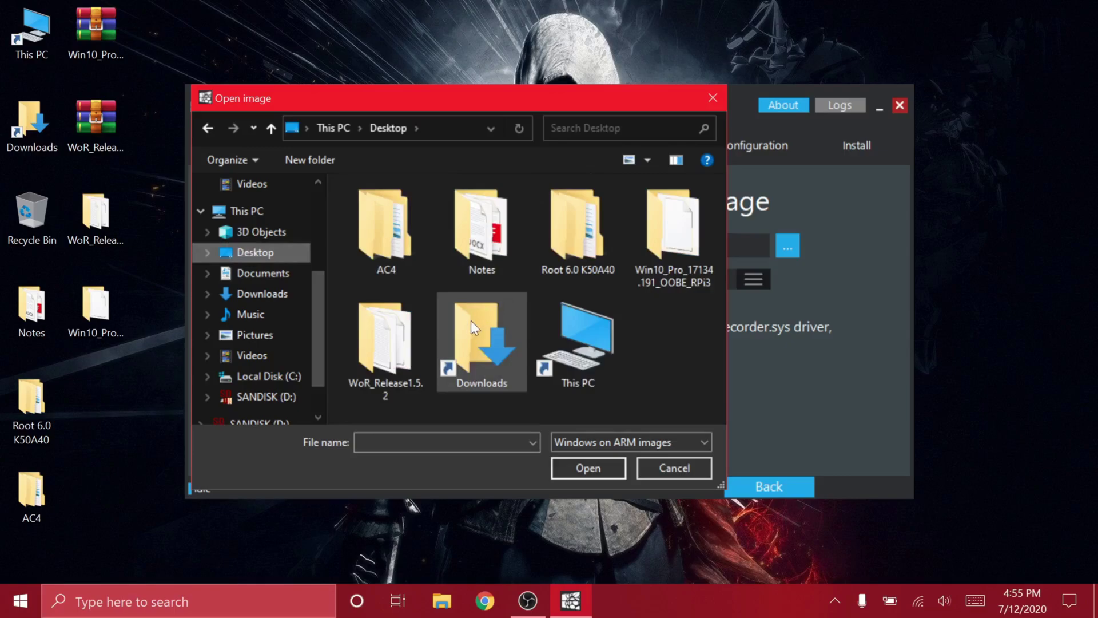
double_click(666, 266)
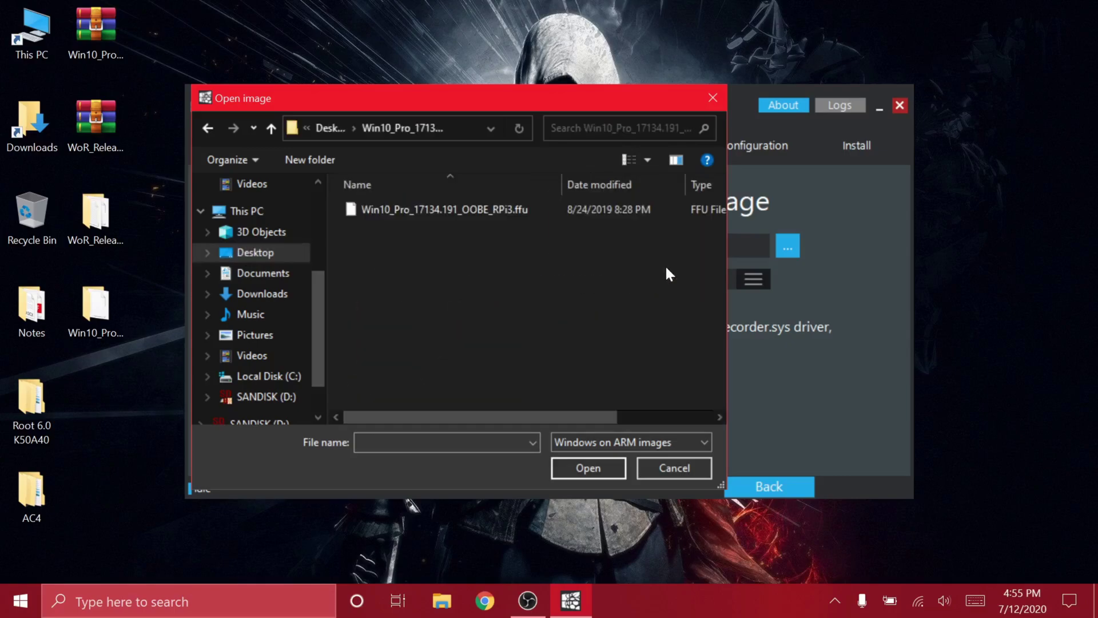
double_click(469, 209)
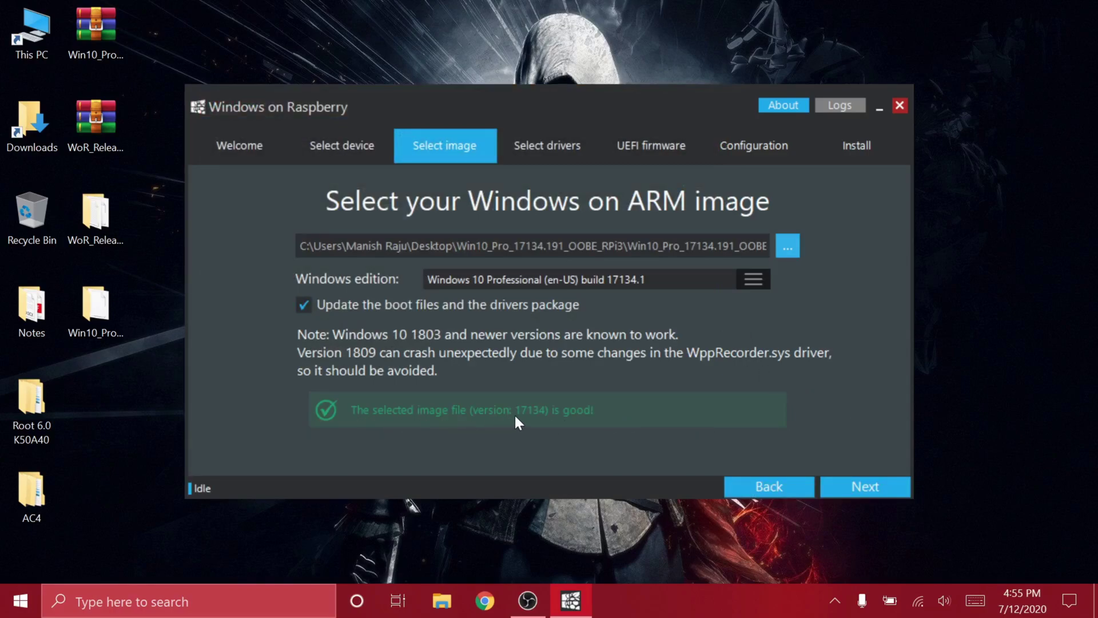
Use the latest driver package from the server and accept its licence.
click(867, 484)
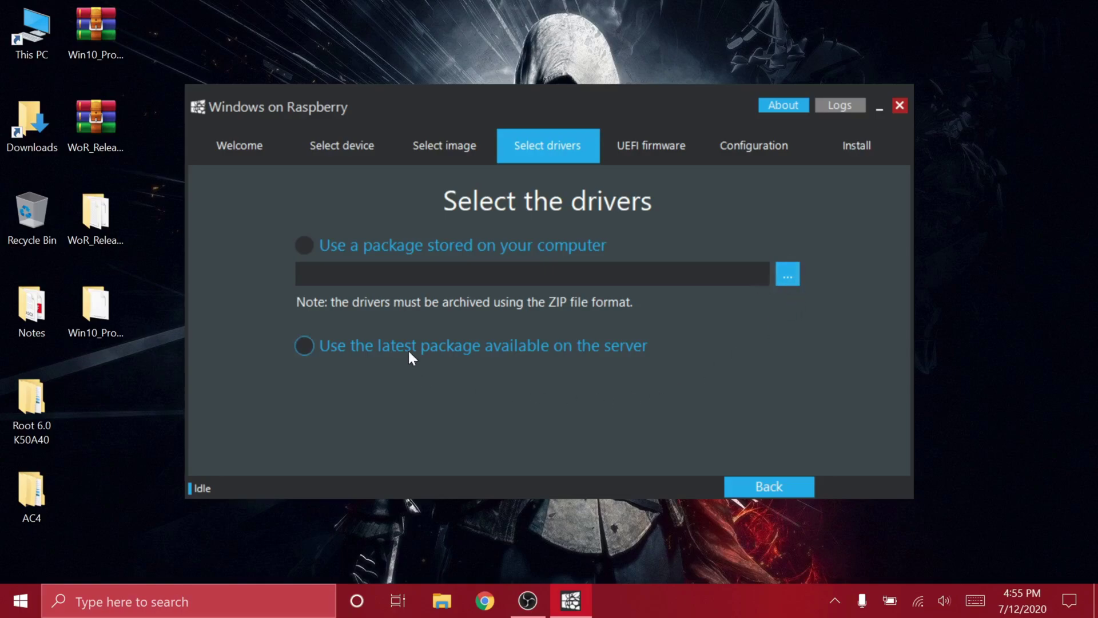
click(364, 347)
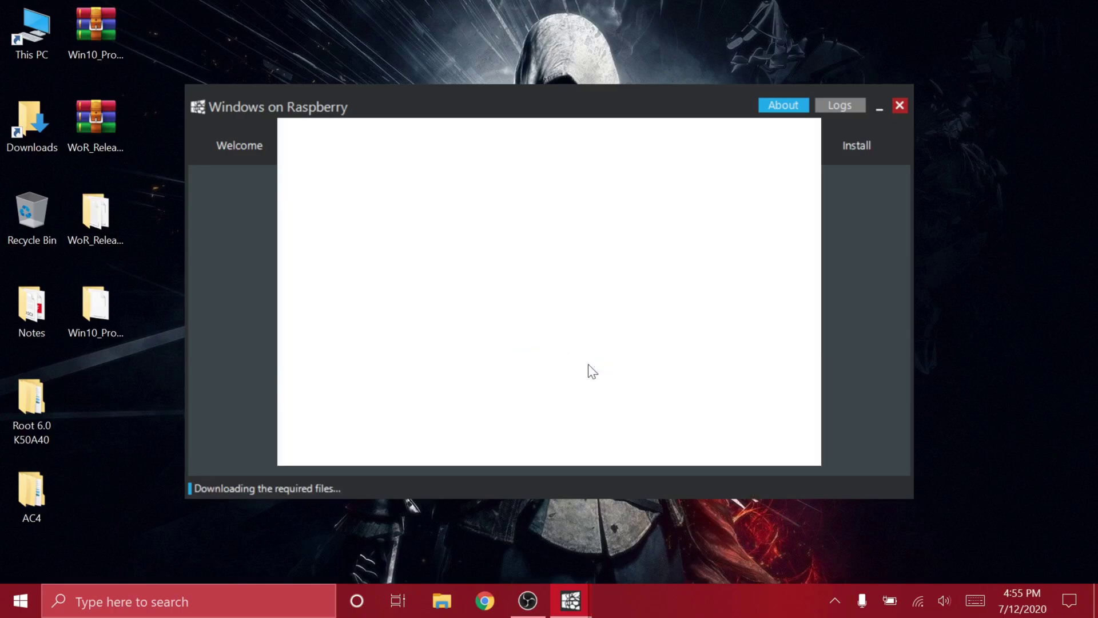
click(777, 449)
Use the latest UEFI firmware from the server and reach the Configuration step.
click(875, 485)
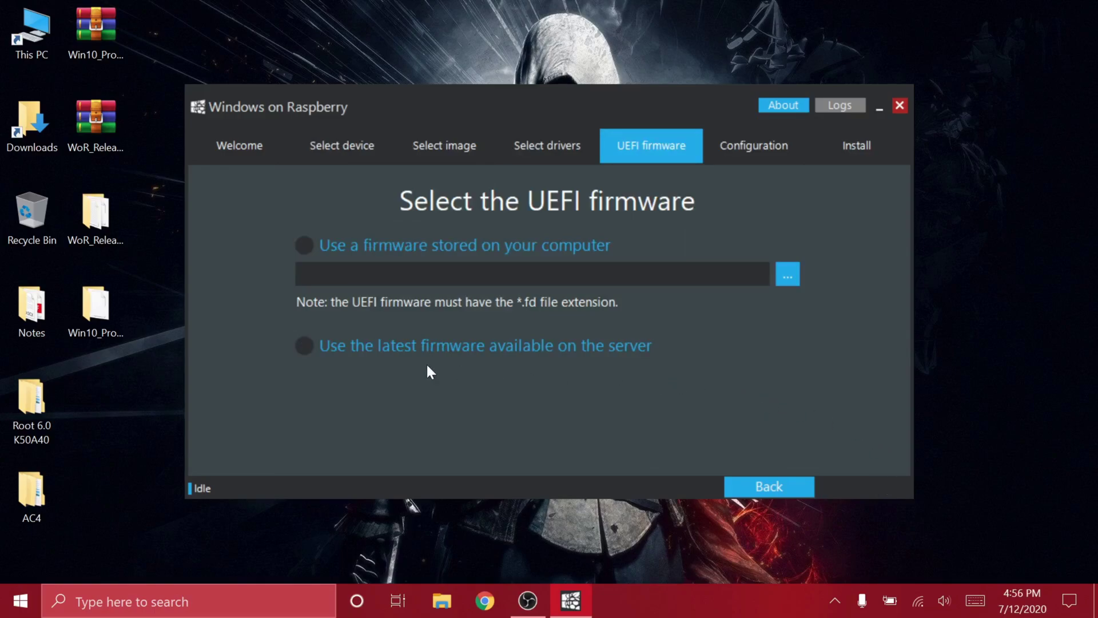
click(305, 346)
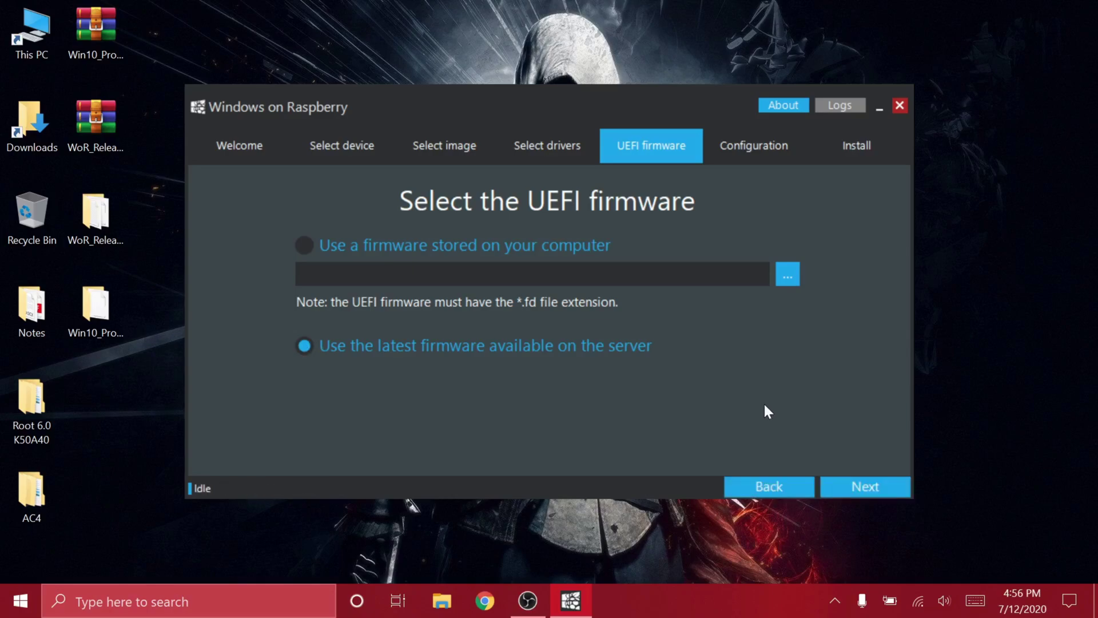
click(862, 477)
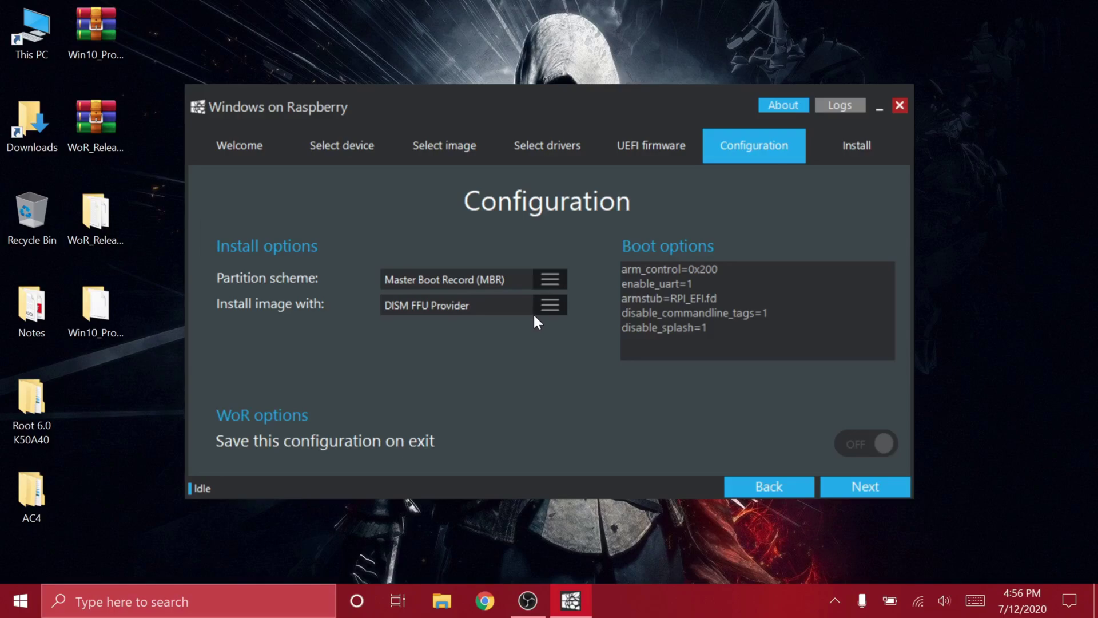
Move past Configuration to the Installation overview and start writing Windows 10 ARM to the SD card.
click(861, 486)
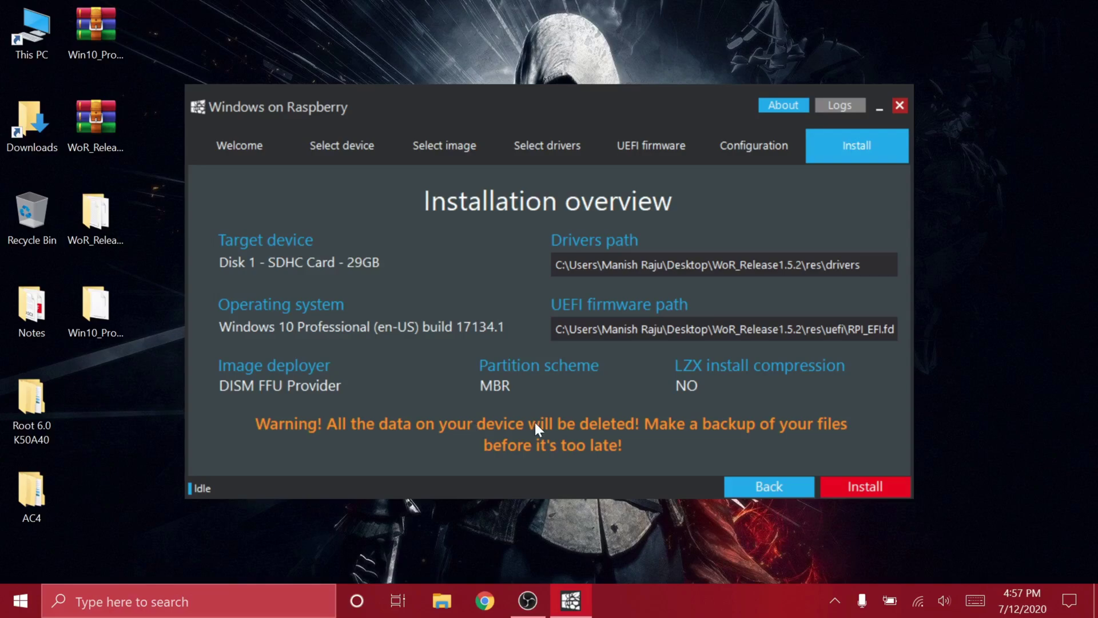
click(874, 487)
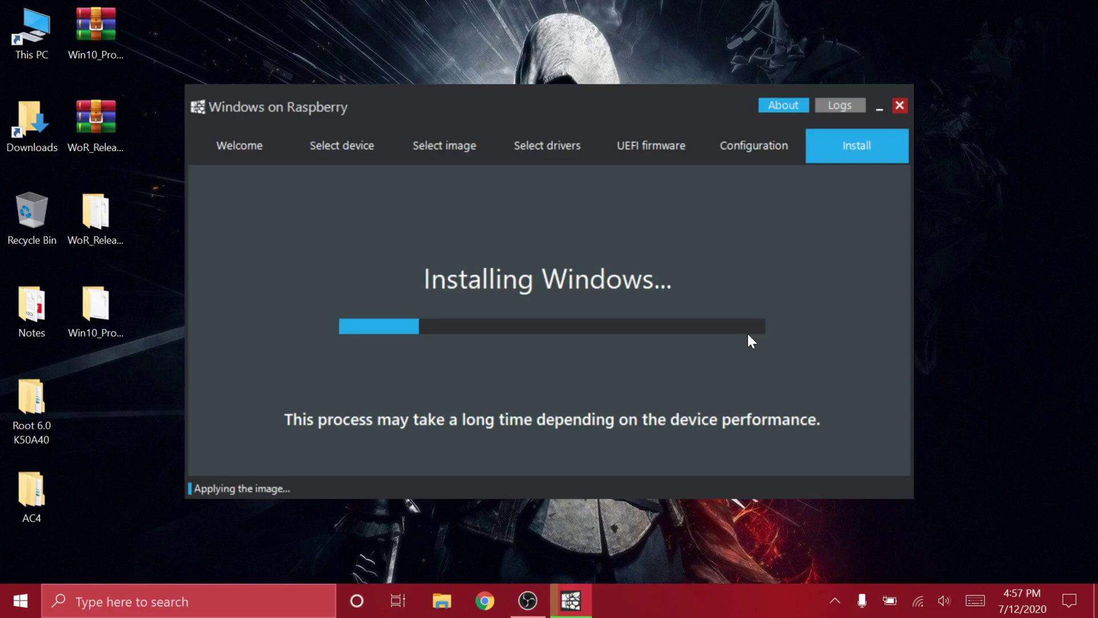
Reveal the hidden taskbar tray icons while the Windows image is applied to the SD card.
click(836, 599)
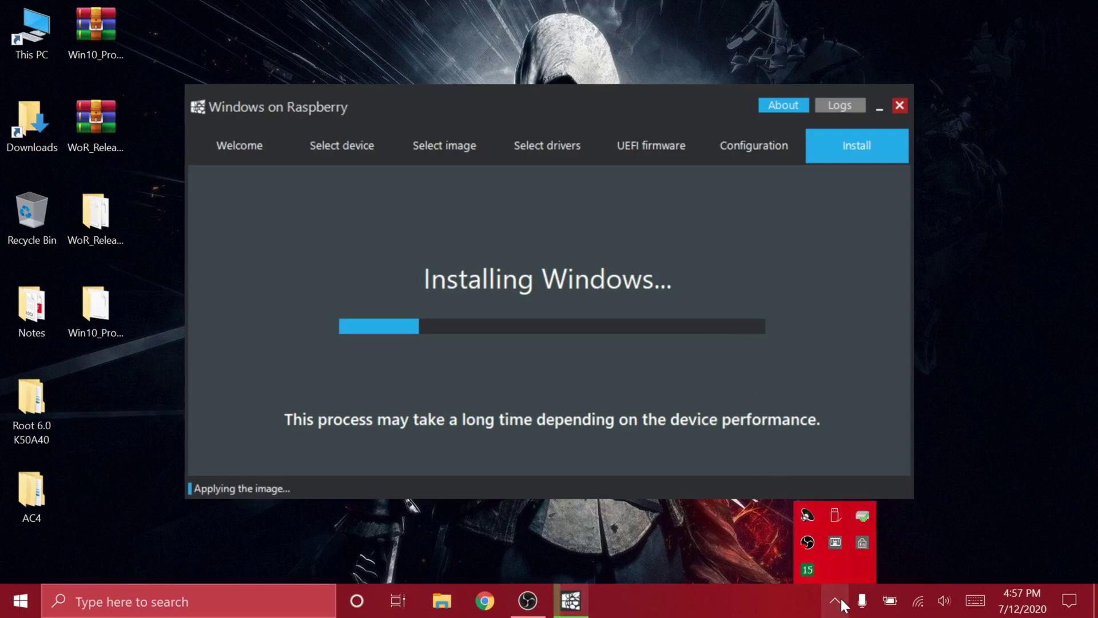